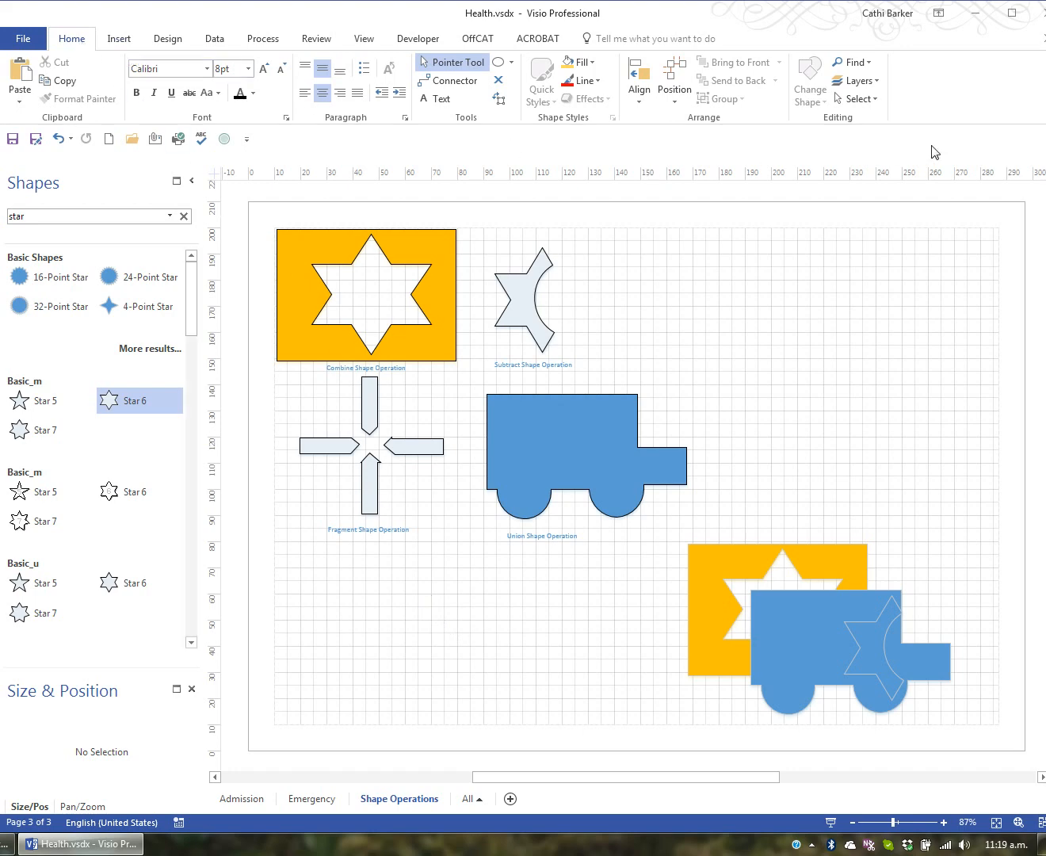
- Create two new layers on the page named Background and Foreground
left_click(869, 86)
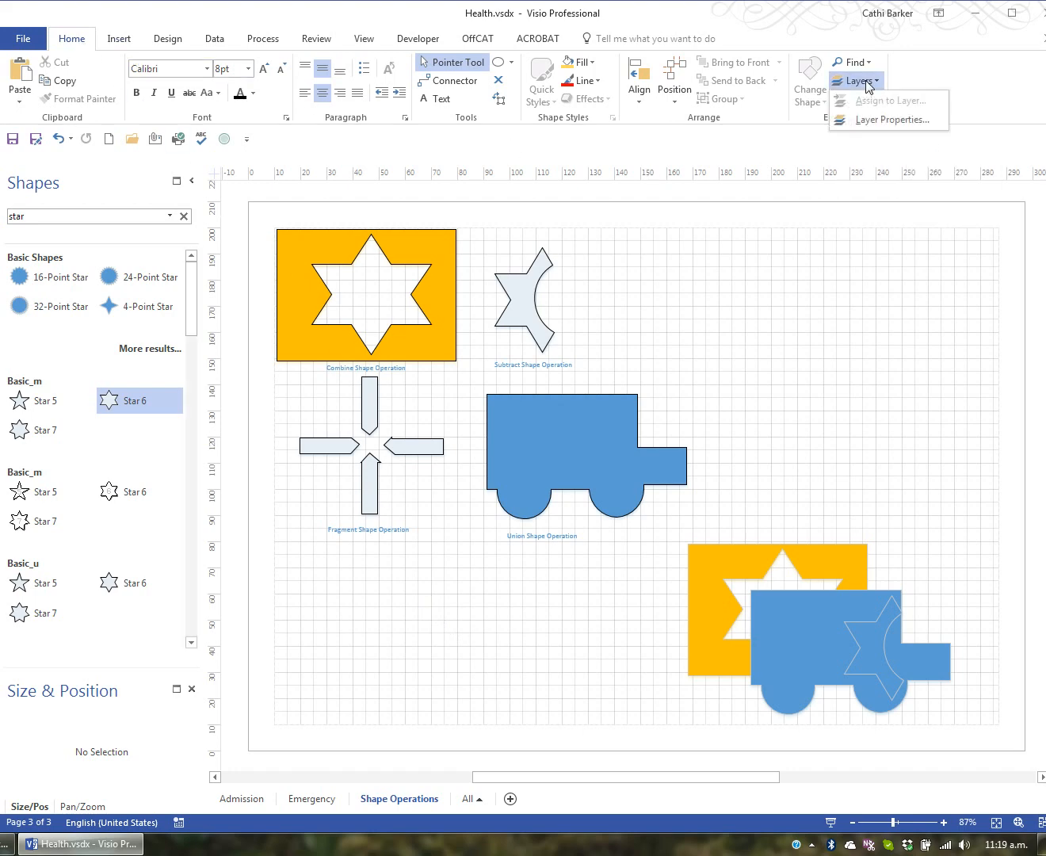
left_click(878, 118)
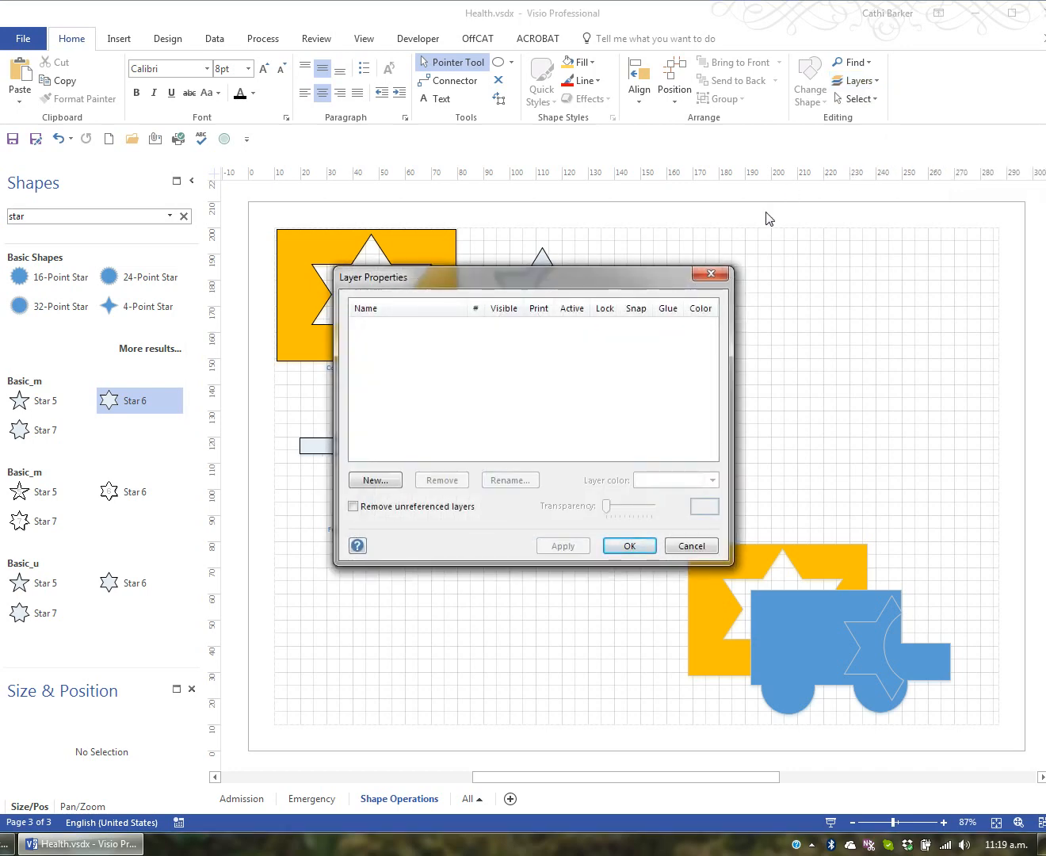
left_click(387, 480)
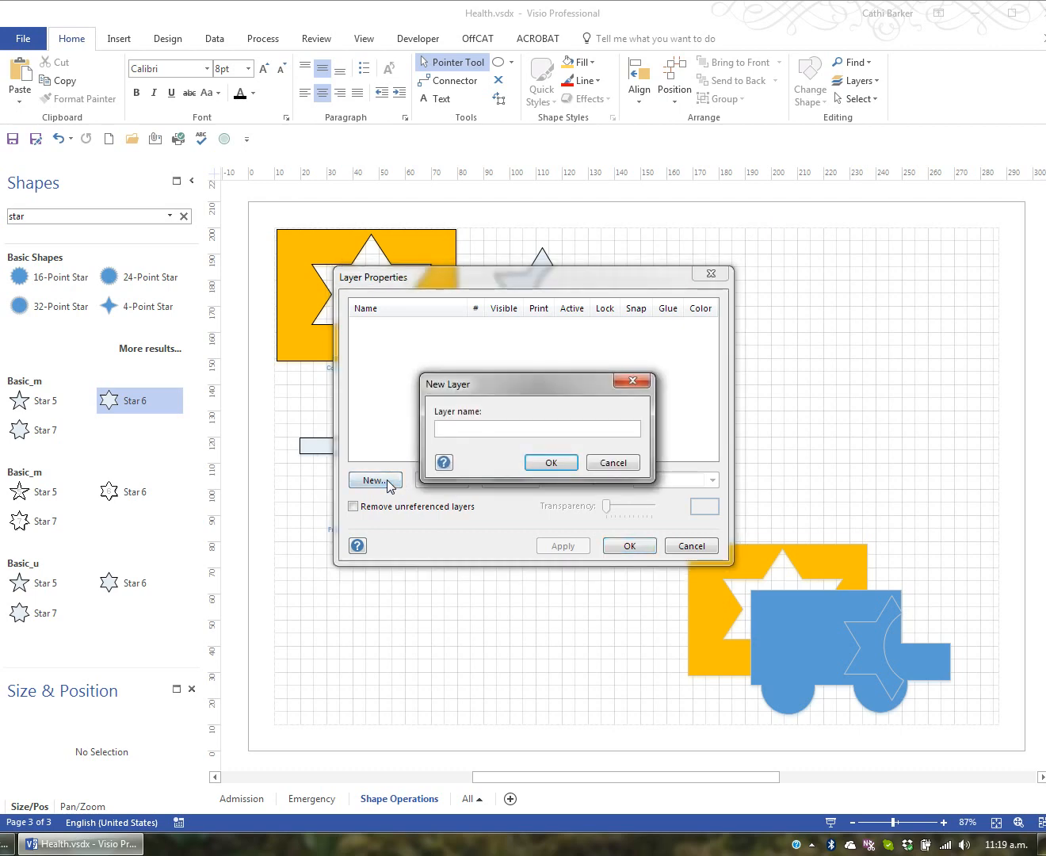
type("Background")
left_click(553, 462)
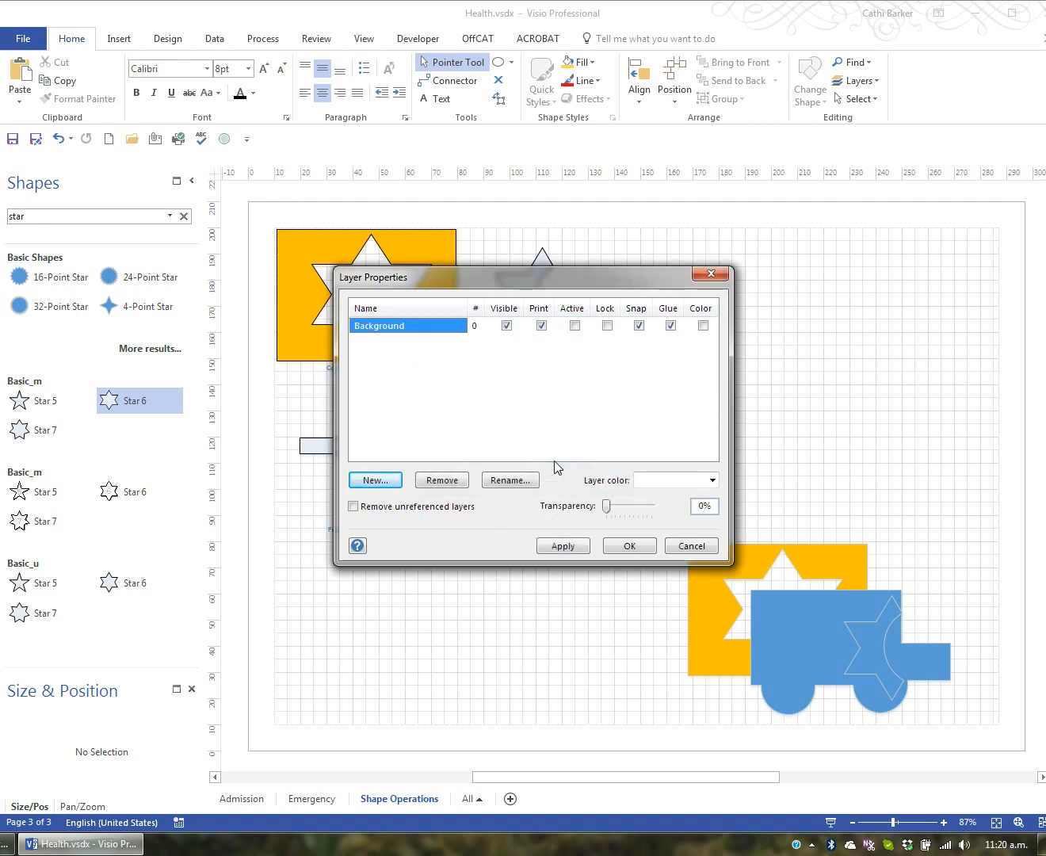
left_click(382, 481)
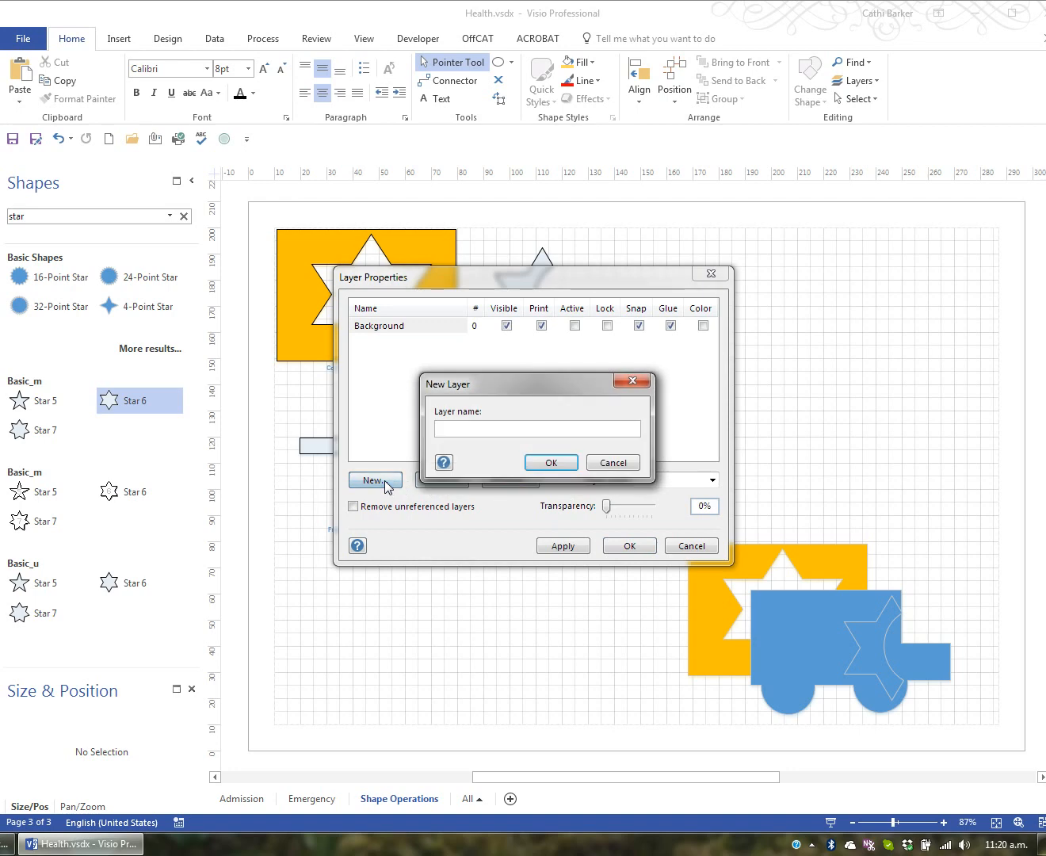
type("Foreground")
left_click(565, 466)
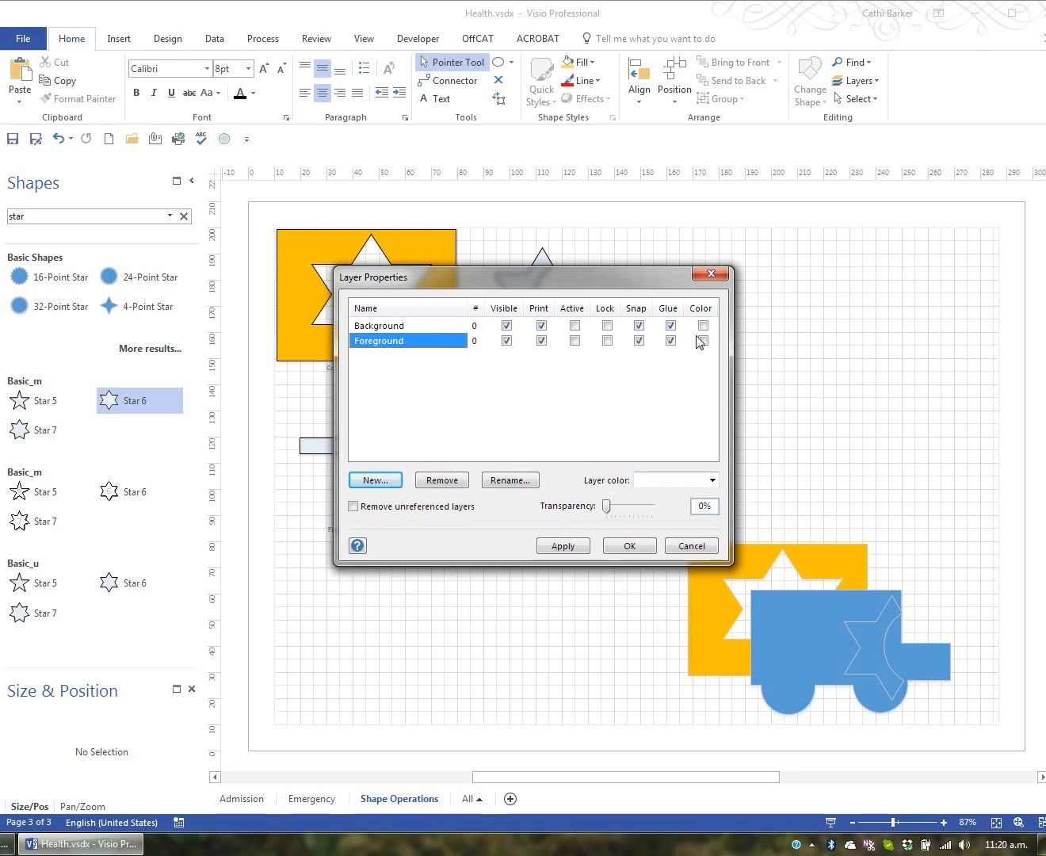
- Make the Foreground layer the active layer and confirm the layer properties
left_click(507, 340)
left_click(507, 339)
left_click(540, 326)
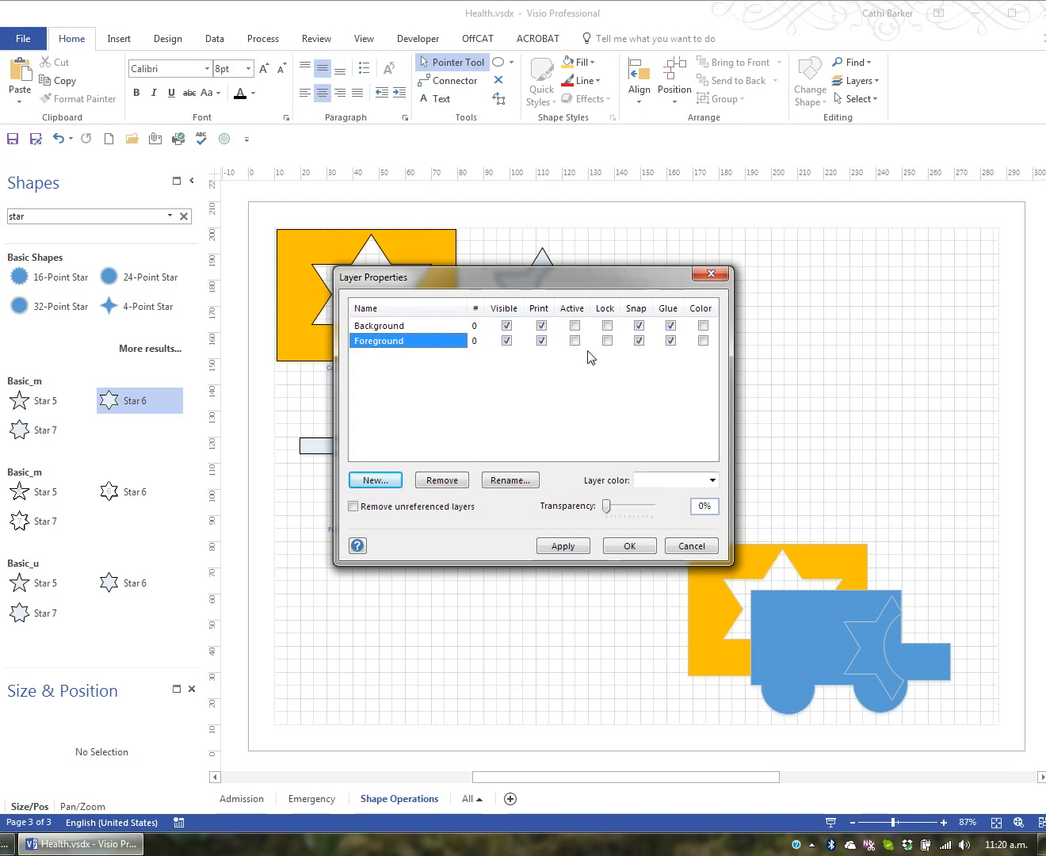
left_click(575, 341)
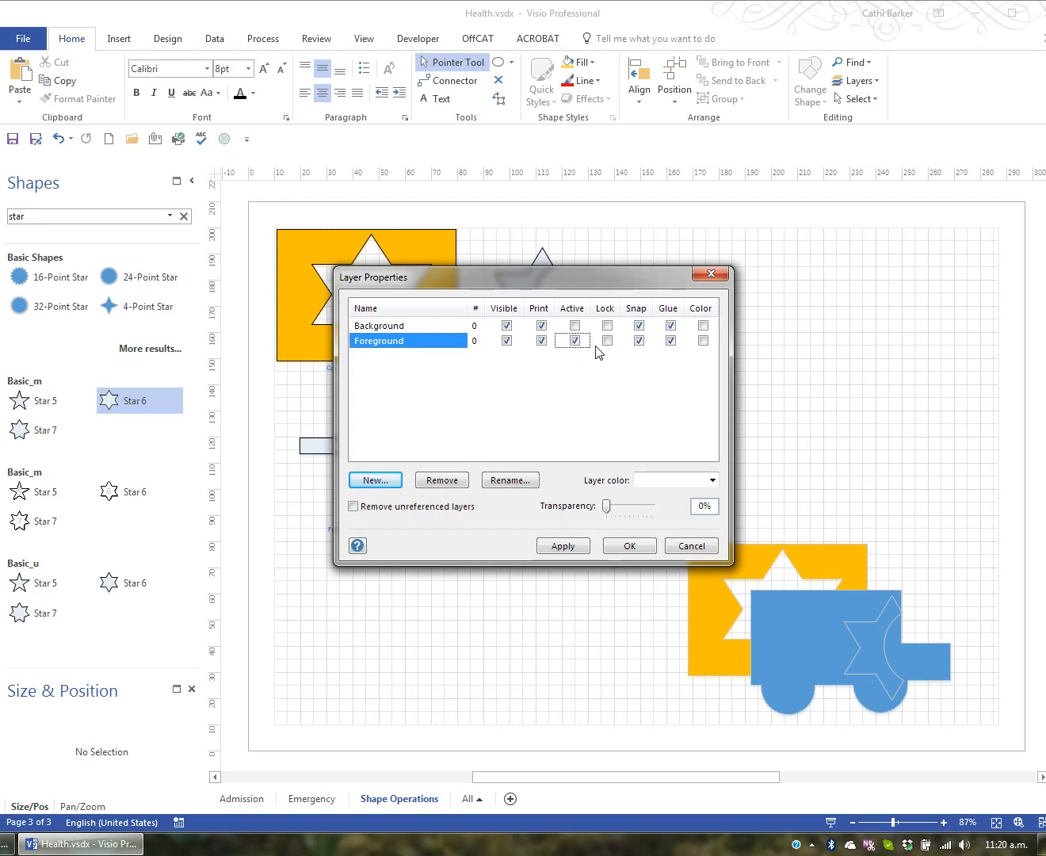
left_click(635, 548)
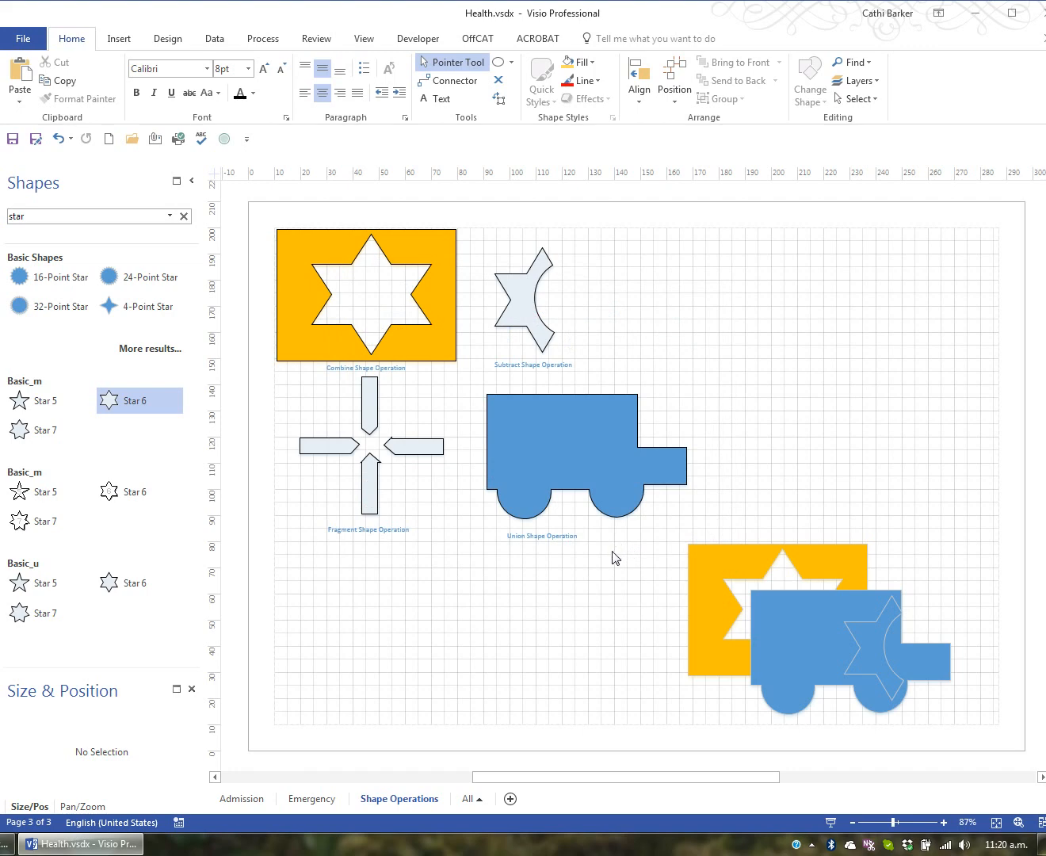
- Select every shape on the Shape Operations page and assign them all to the Foreground layer
key("ctrl+a")
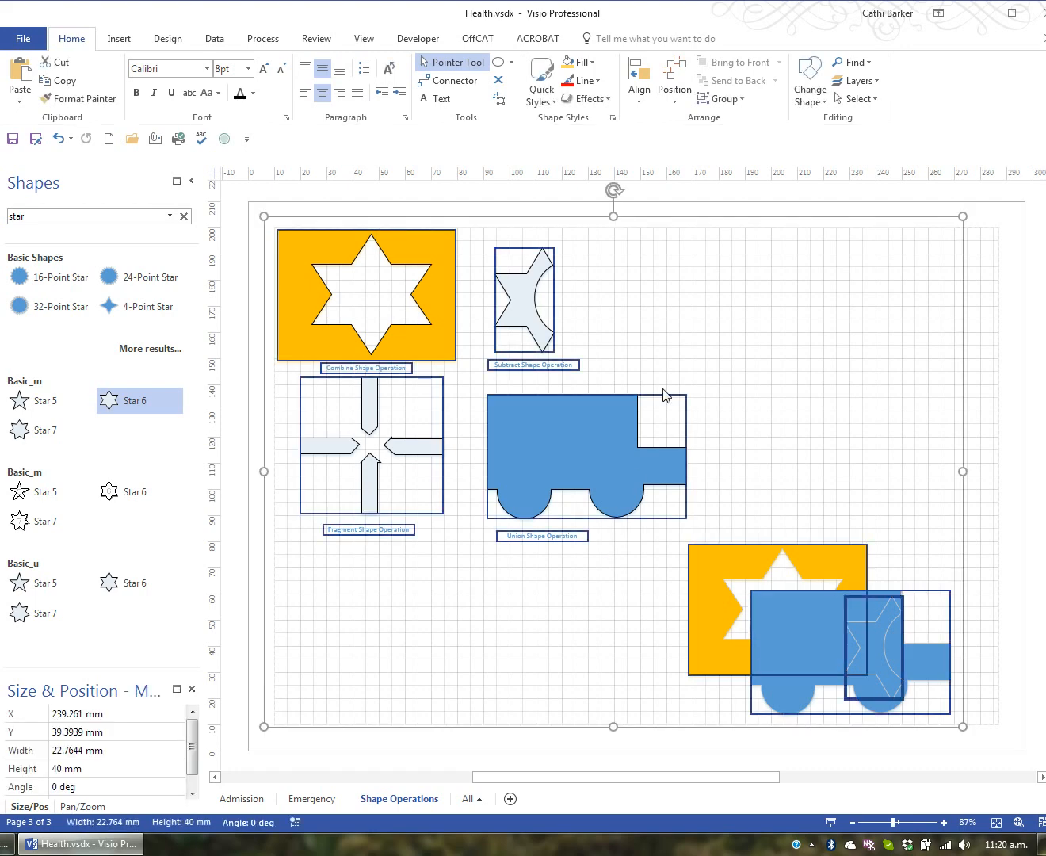
left_click(875, 82)
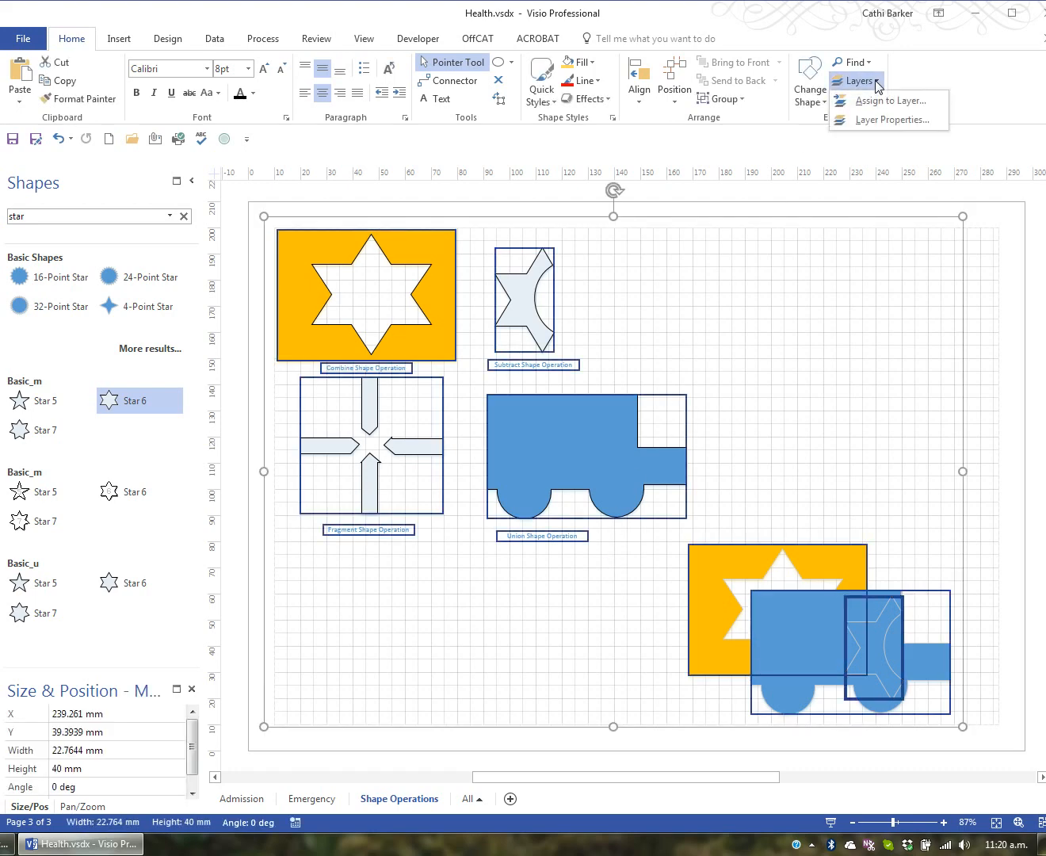
left_click(882, 101)
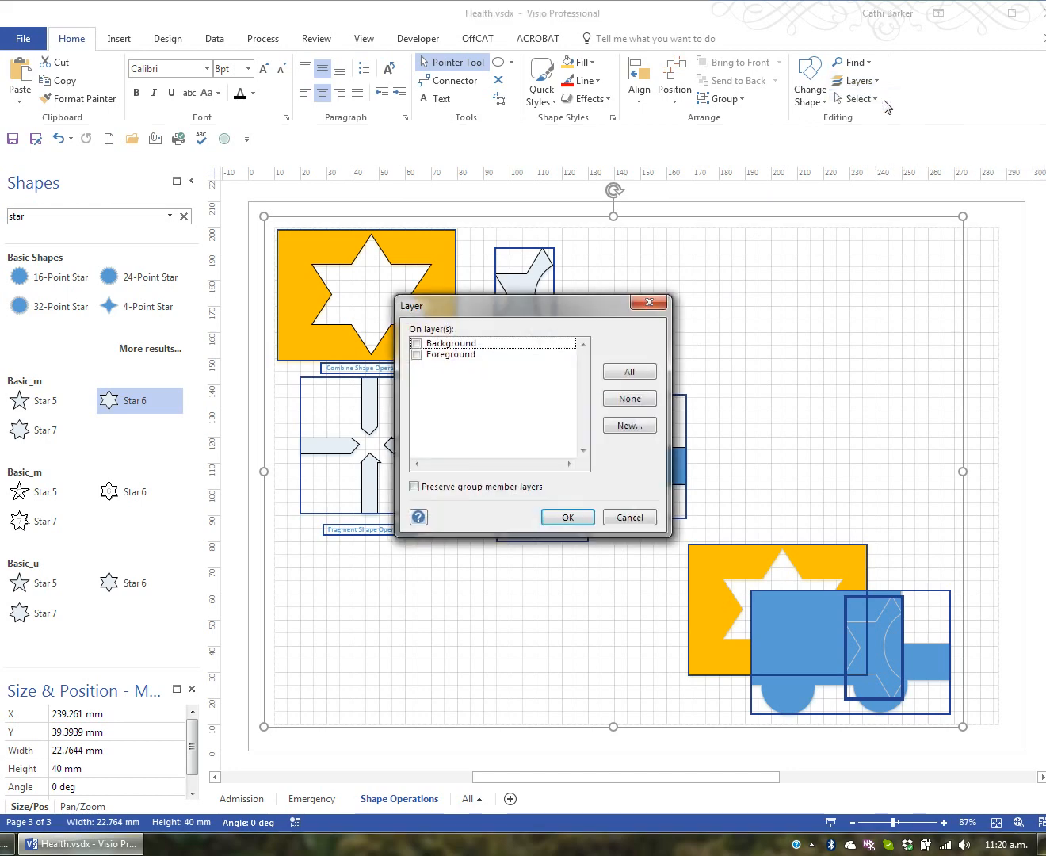
left_click(416, 355)
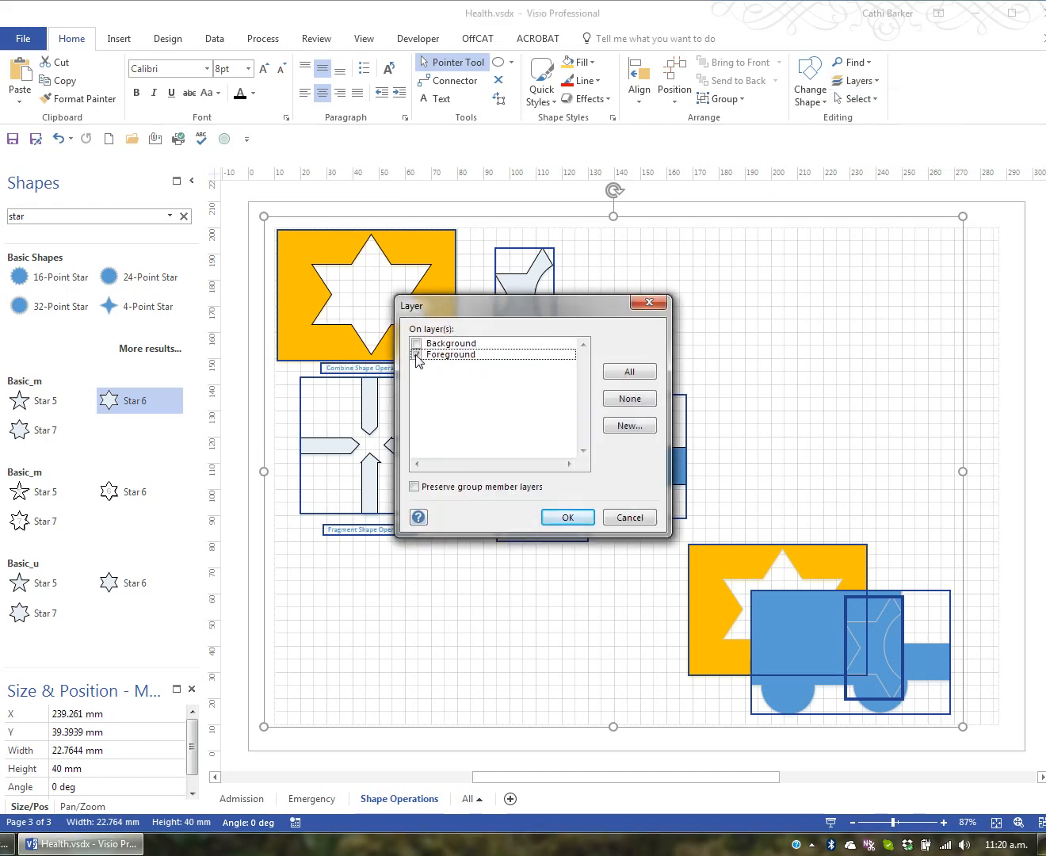
left_click(572, 517)
left_click(732, 440)
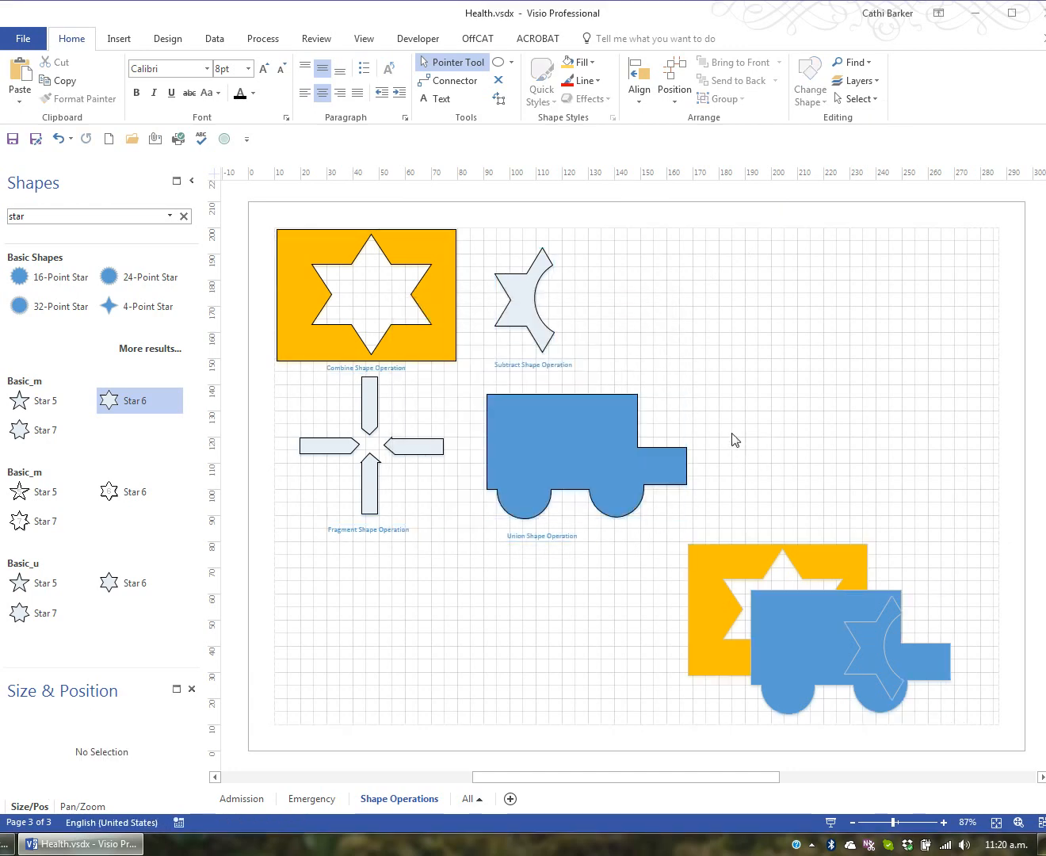
left_click(604, 399)
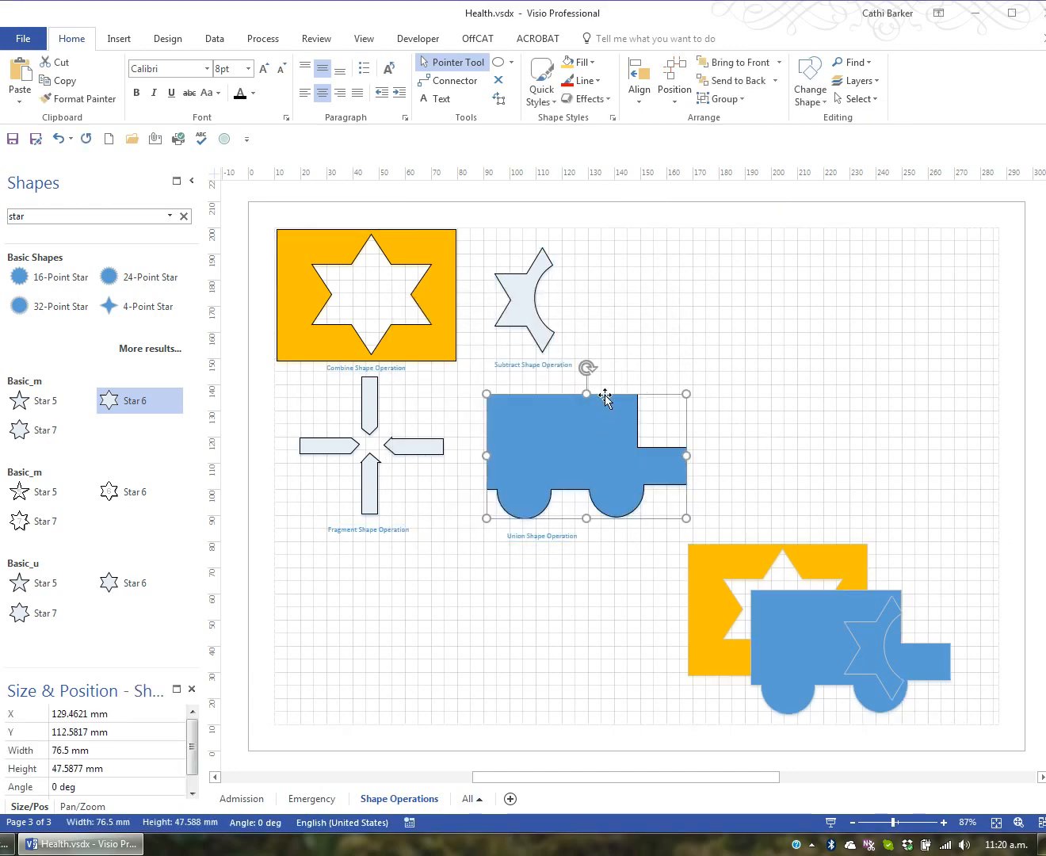
left_click(706, 368)
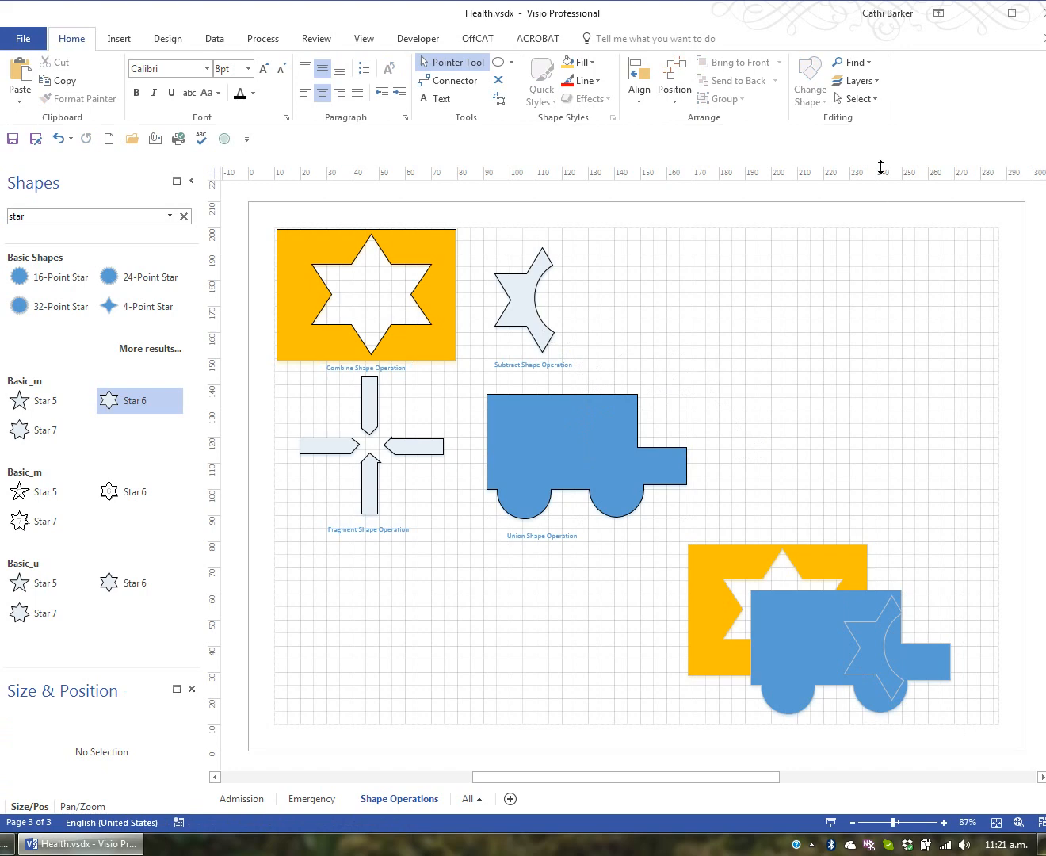
- Deactivate and hide the Foreground layer, and make the Background layer active instead
left_click(876, 84)
left_click(880, 119)
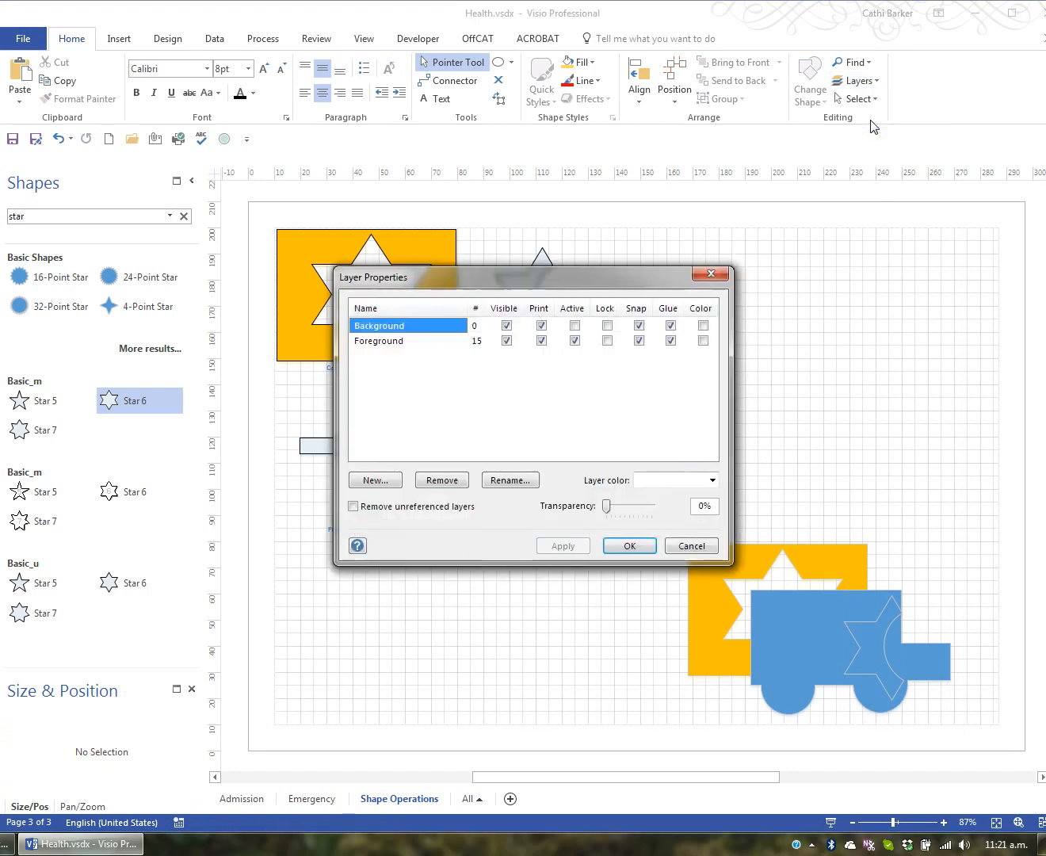
left_click(575, 341)
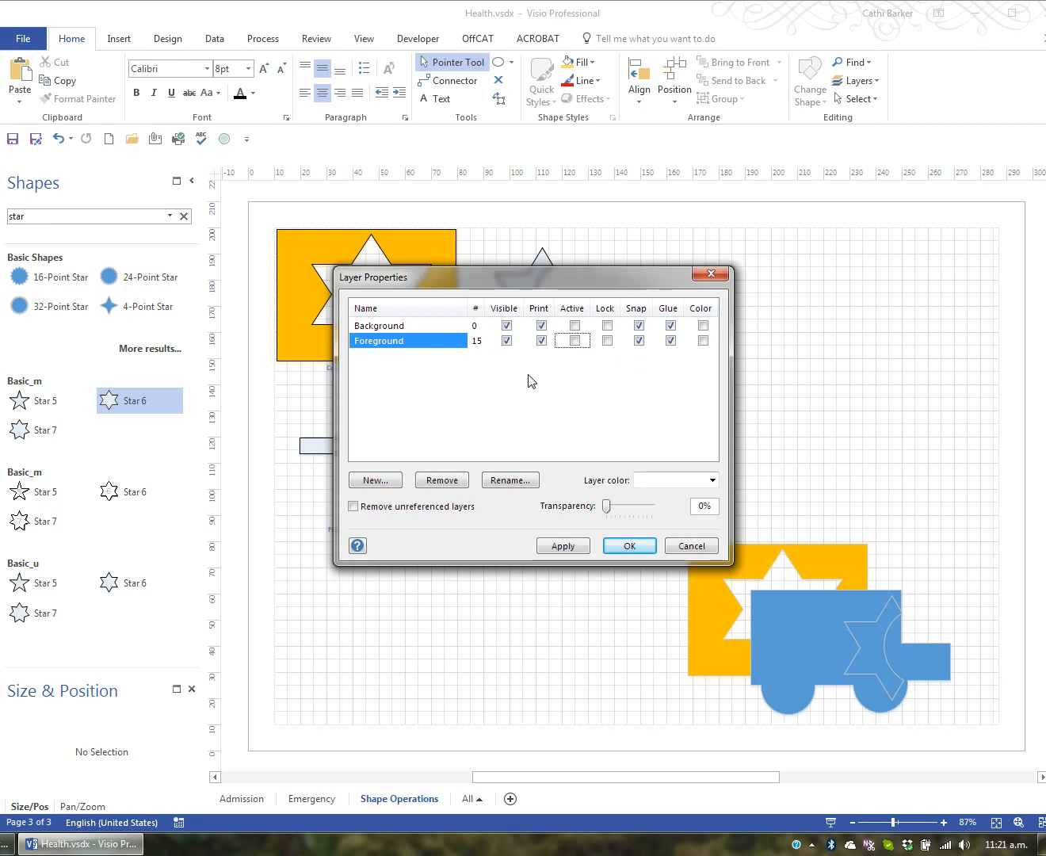
left_click(508, 342)
left_click(574, 327)
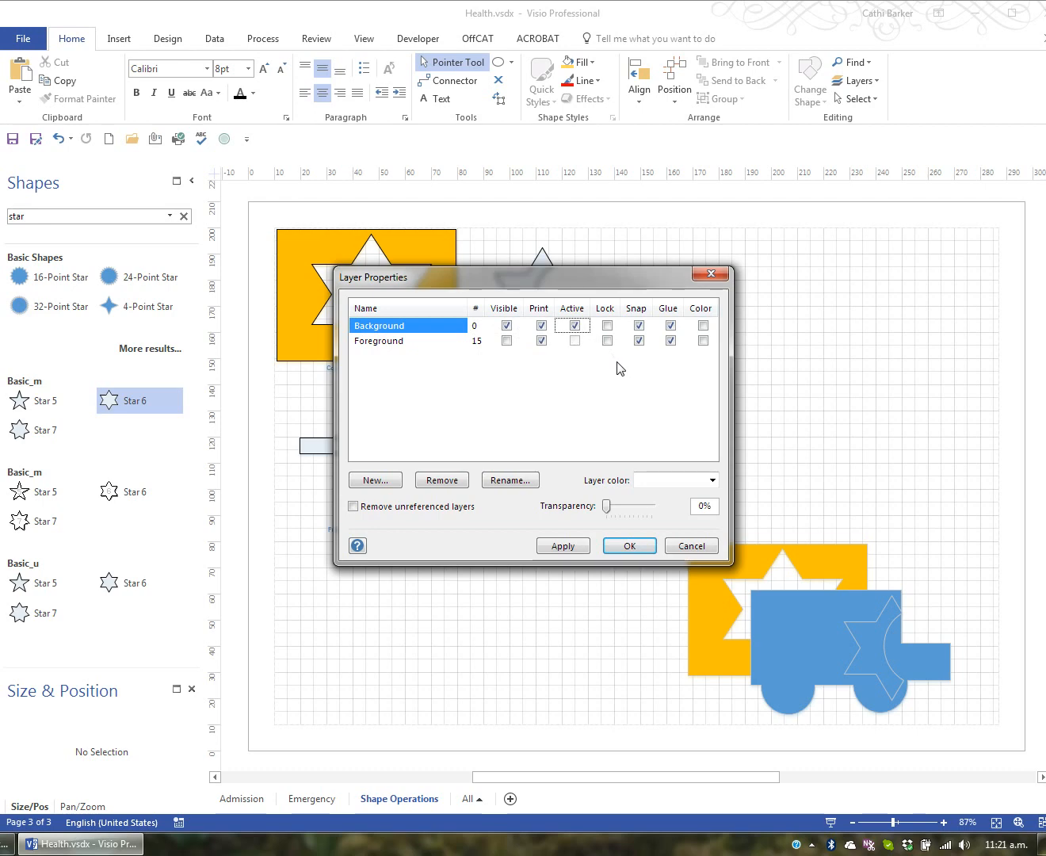
left_click(626, 547)
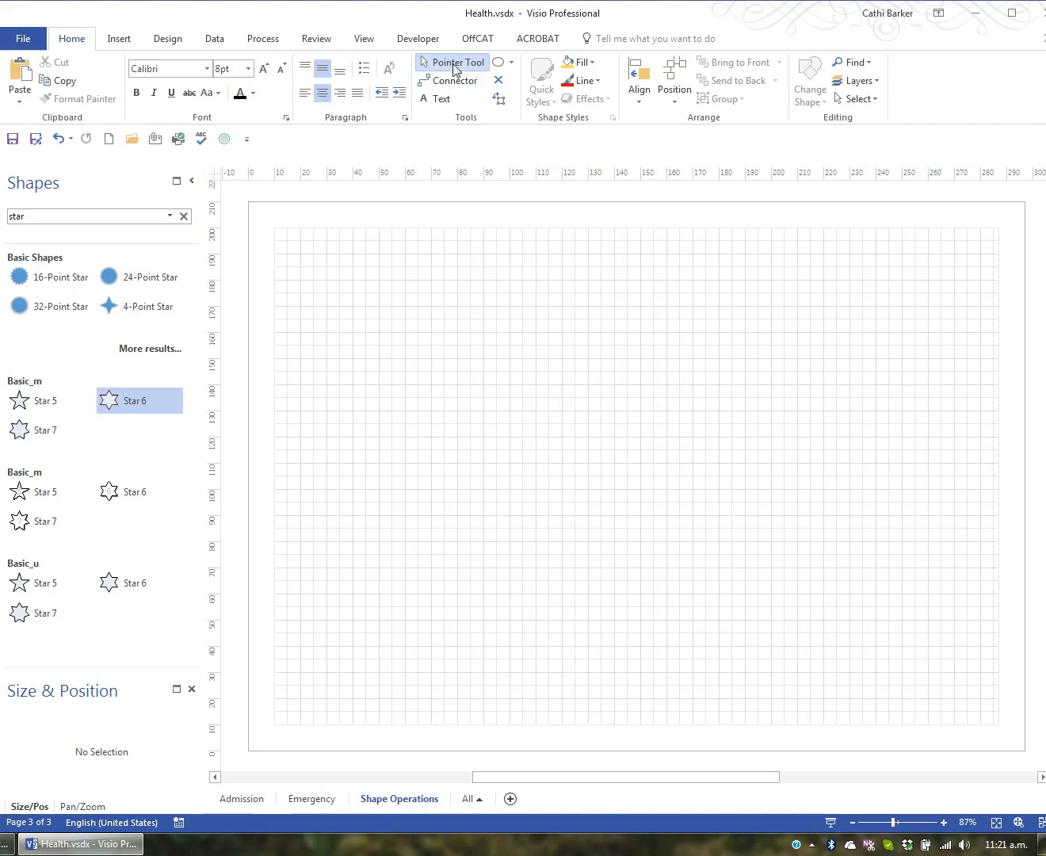
- Add a text block reading "Confidential" in the upper-left part of the page
left_click(441, 101)
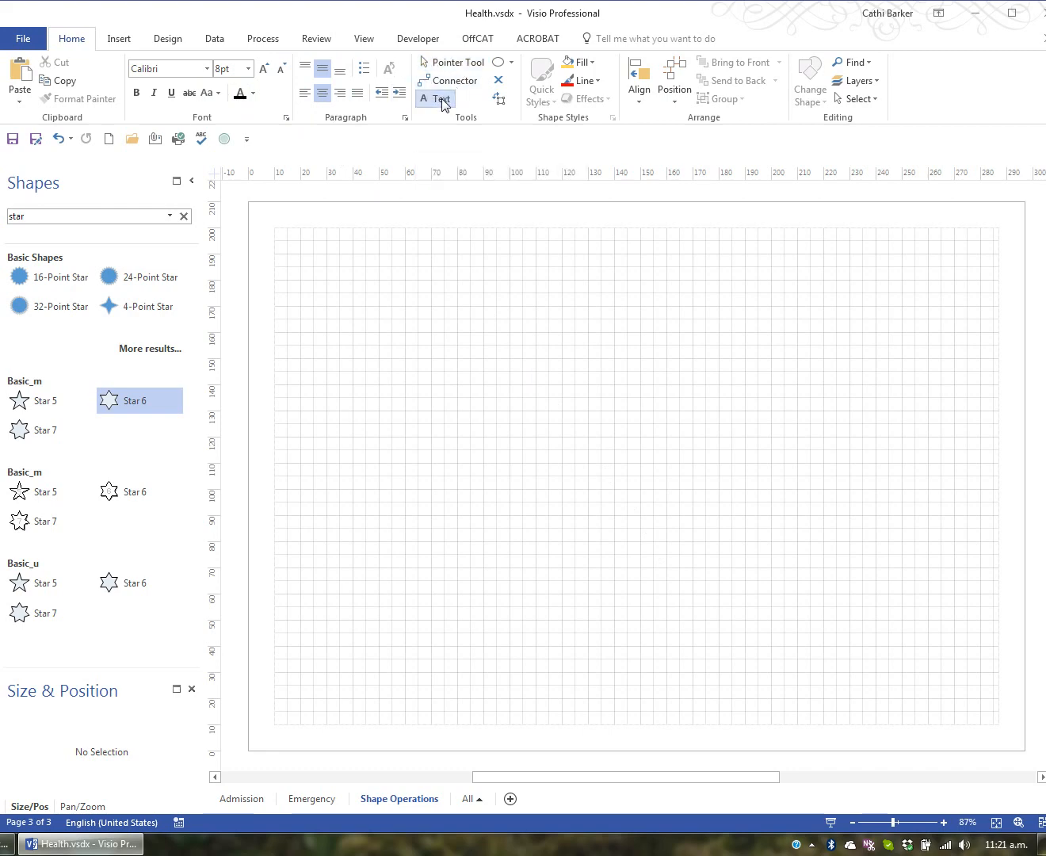
left_click(388, 376)
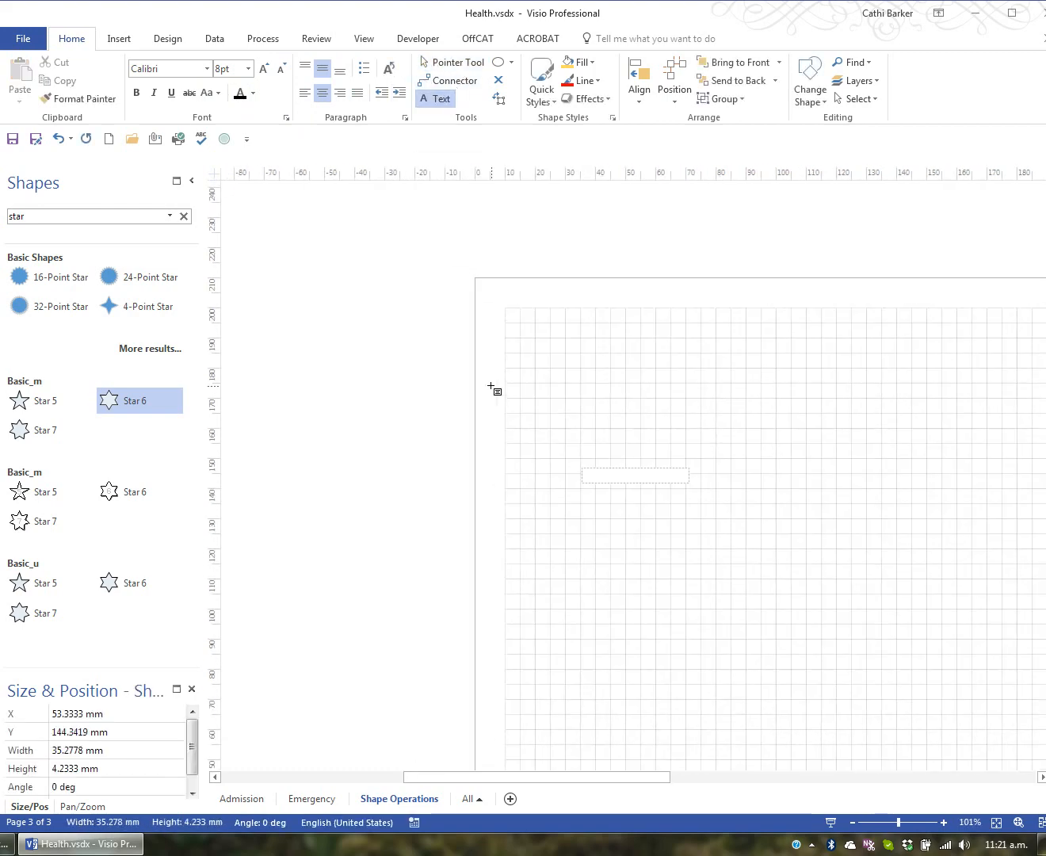
type("Corfidential")
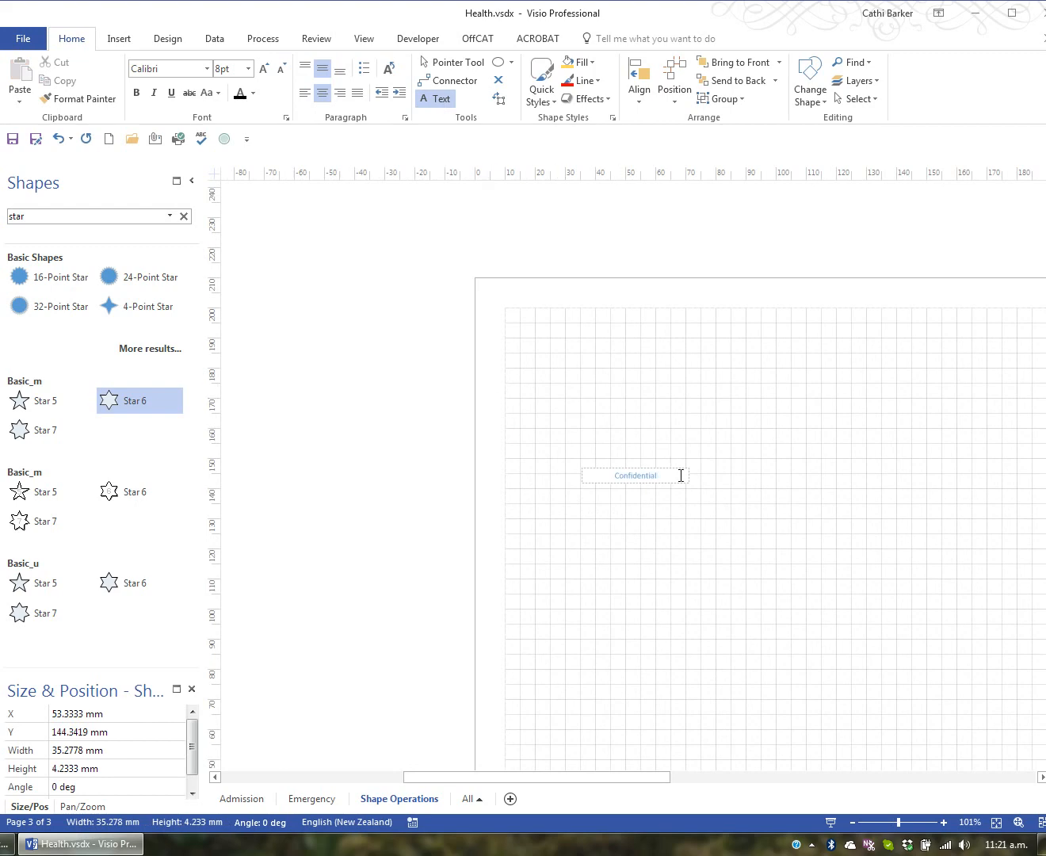
key("Escape")
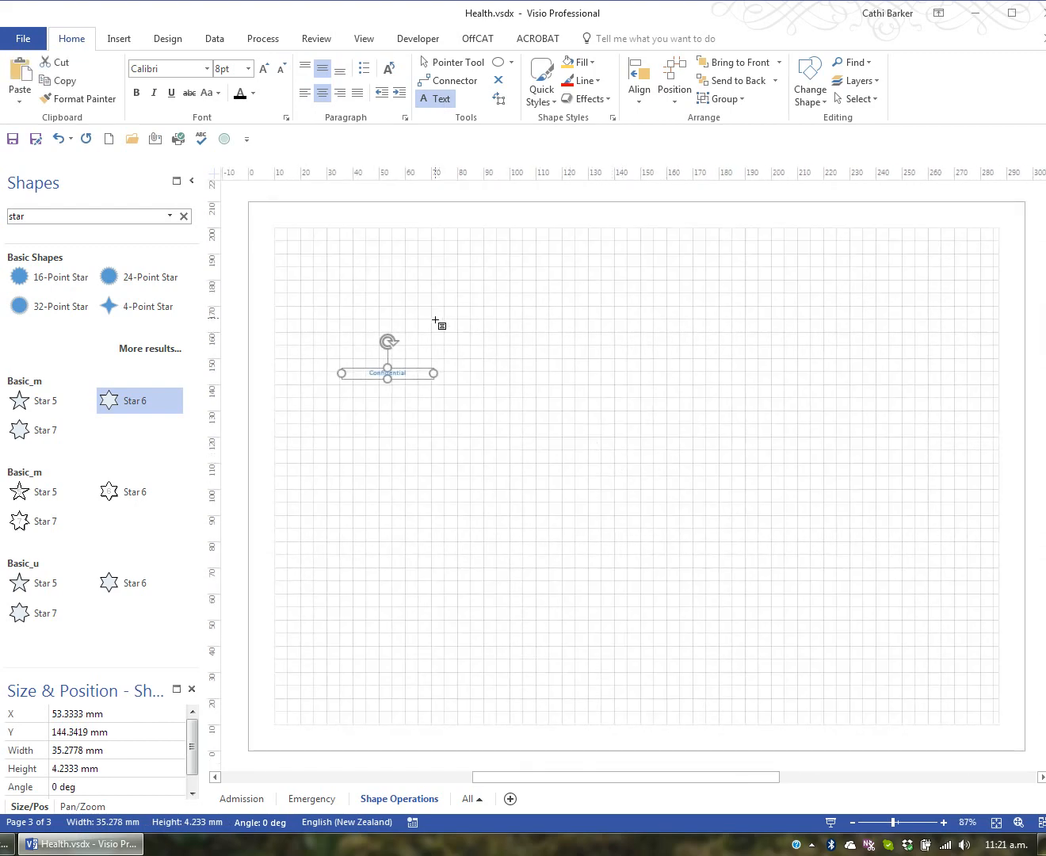
- Rotate the "Confidential" text block to 30 degrees and enlarge its font to 60 pt
left_click_drag(388, 339, 369, 343)
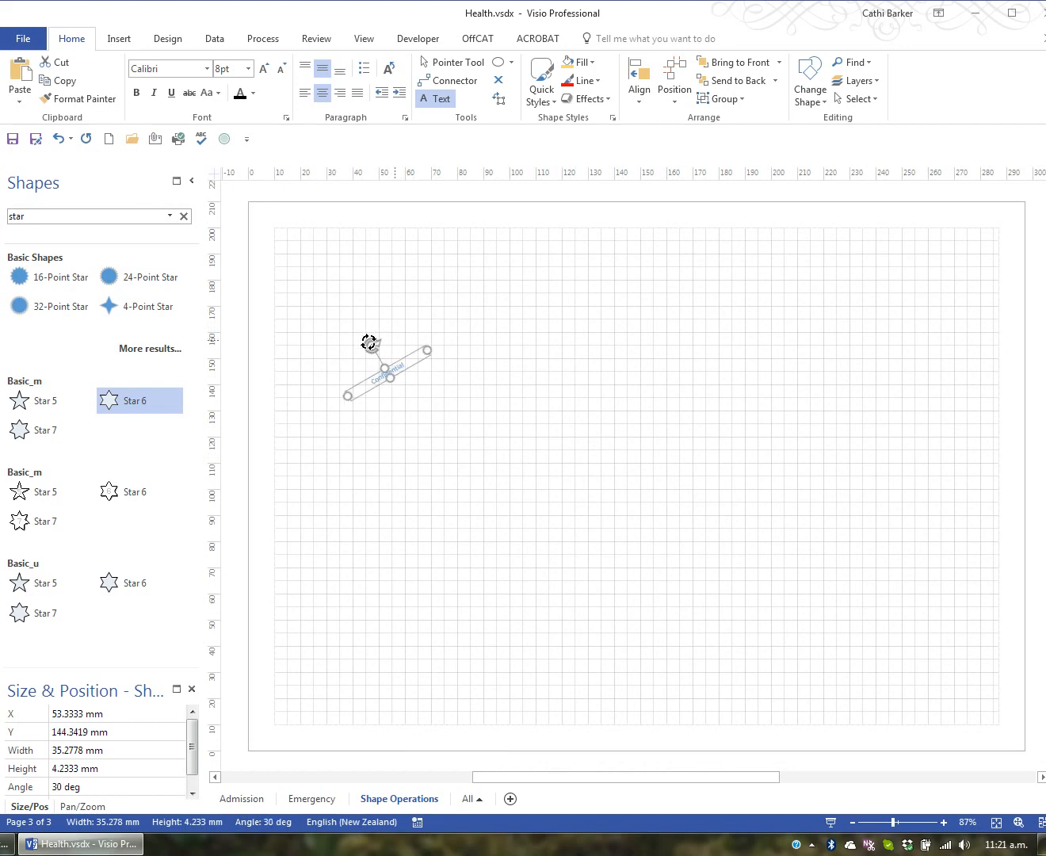
left_click(263, 69)
left_click(263, 70)
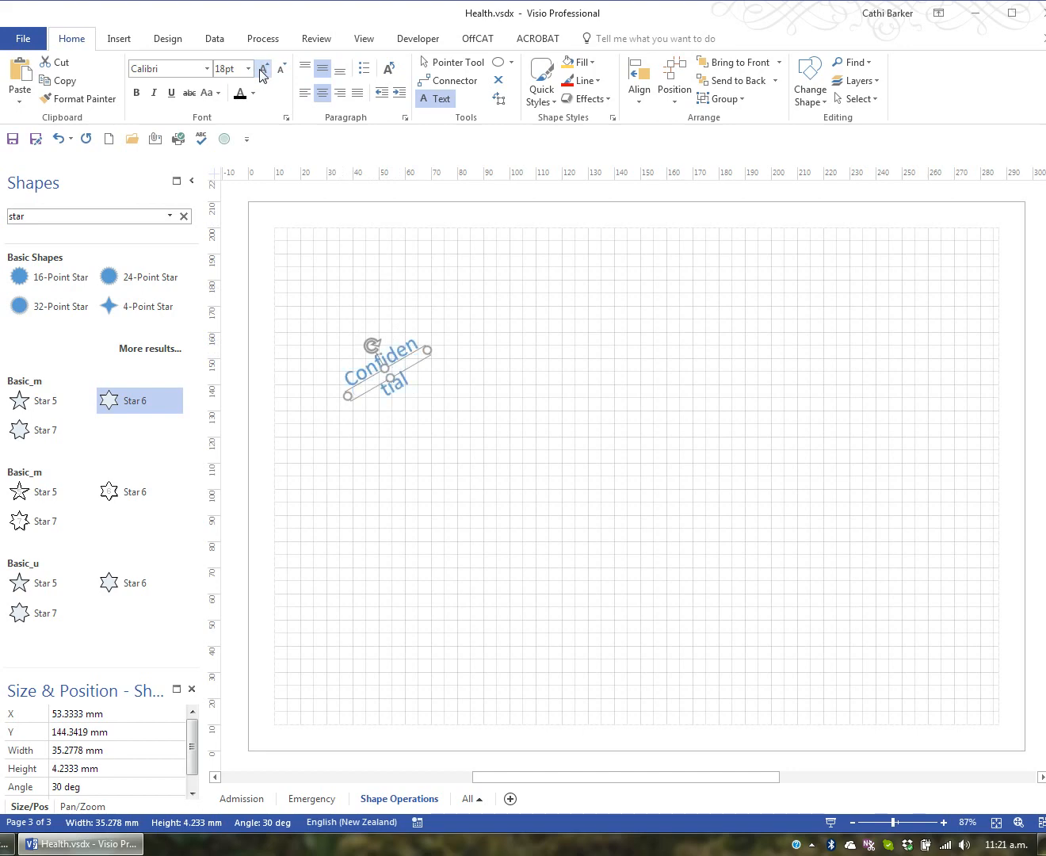
left_click(263, 70)
left_click(263, 70)
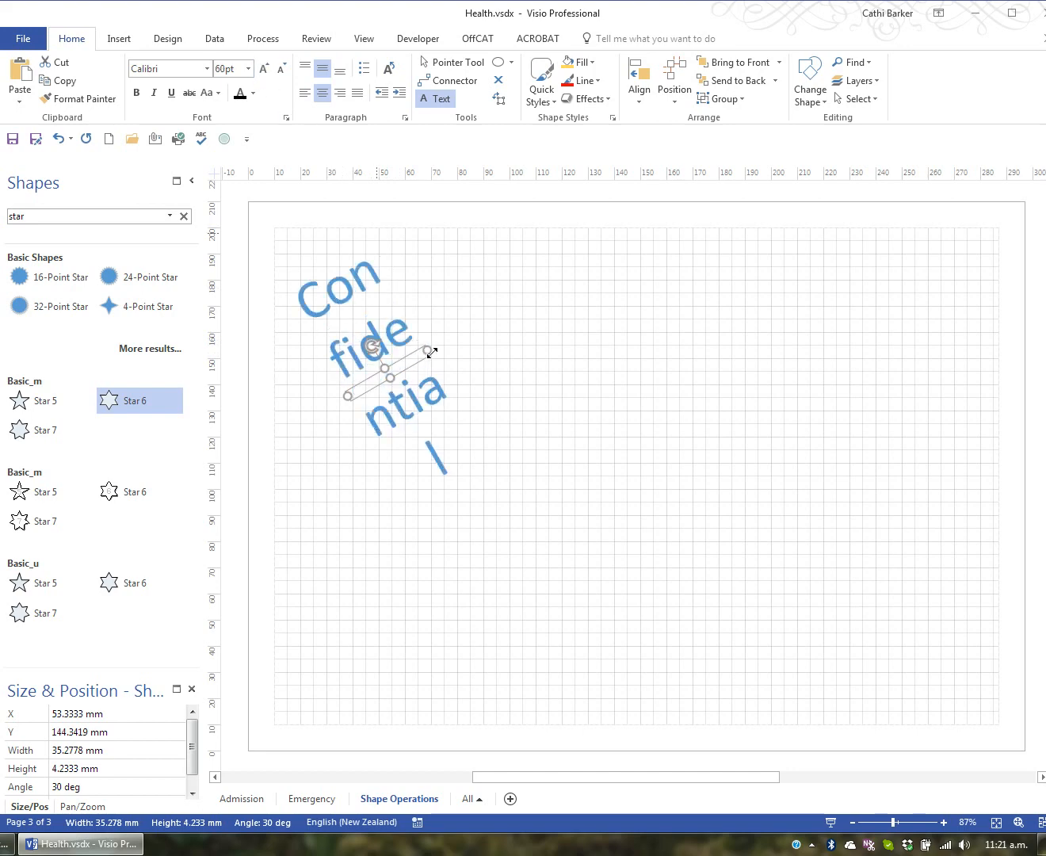
- Stretch and reposition the "Confidential" text block diagonally across the page, about 260 mm wide and 50 mm high
left_click_drag(428, 349, 664, 280)
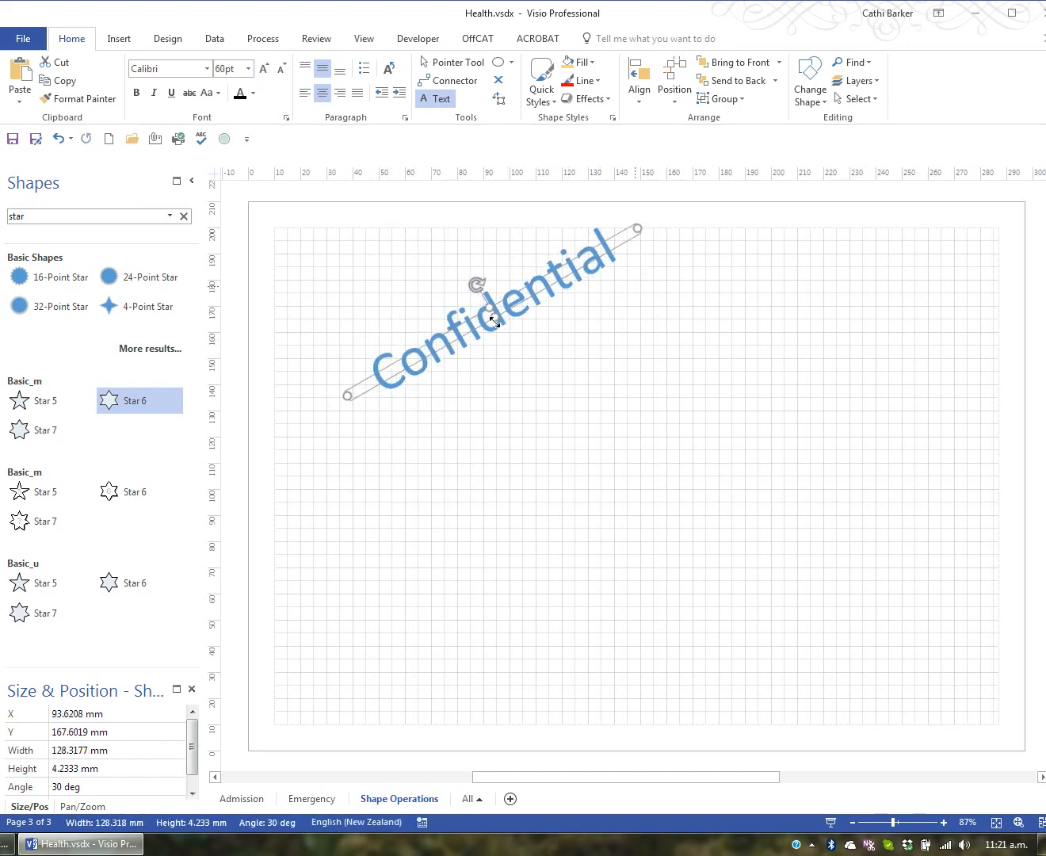
left_click_drag(495, 319, 659, 482)
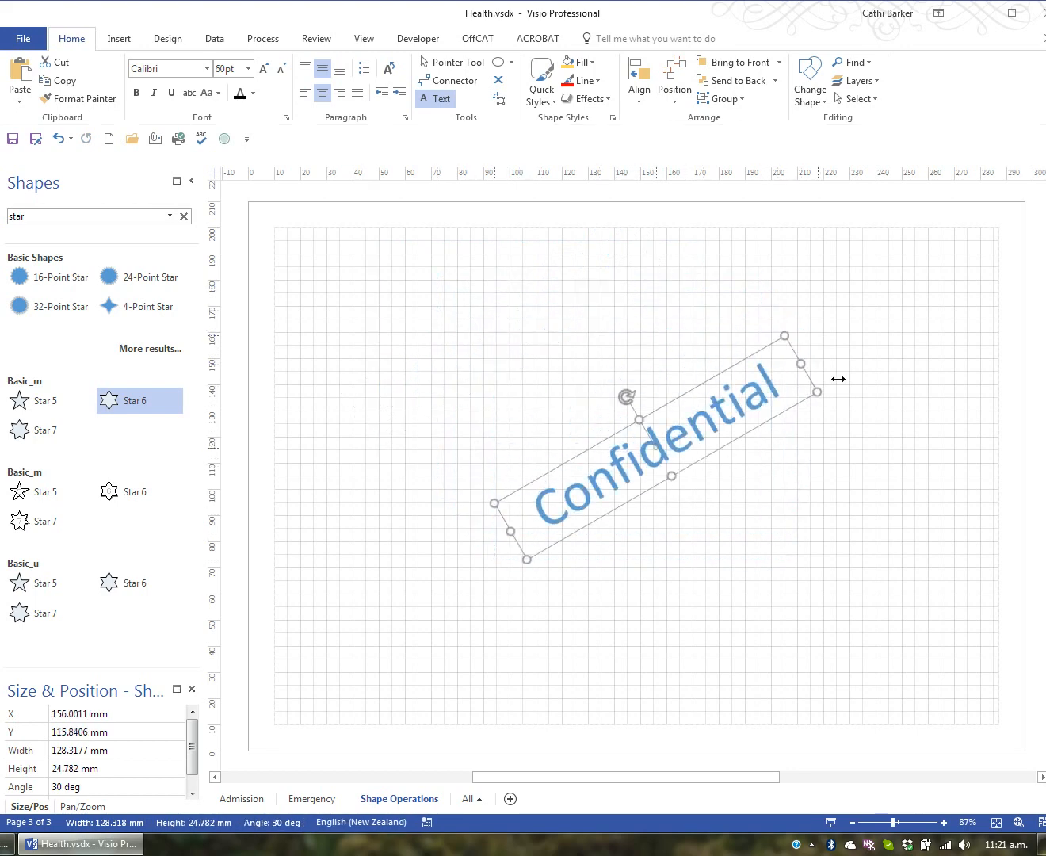
left_click_drag(838, 379, 927, 322)
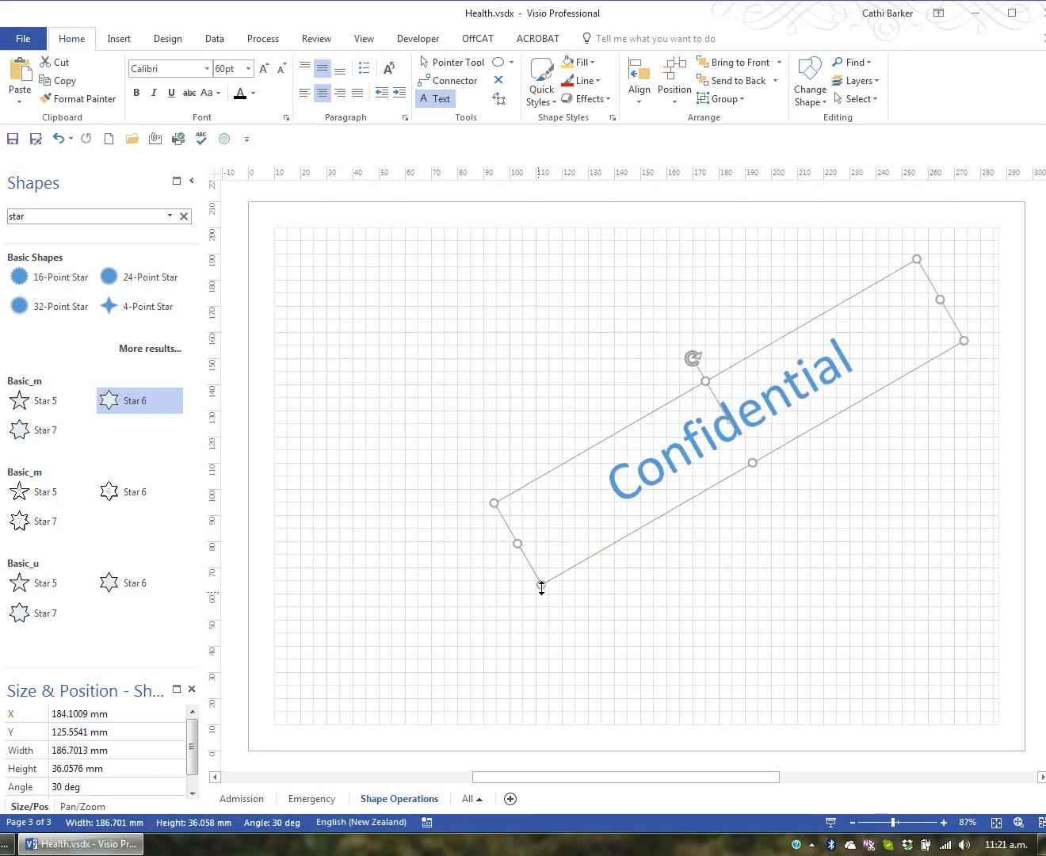
left_click_drag(540, 587, 393, 714)
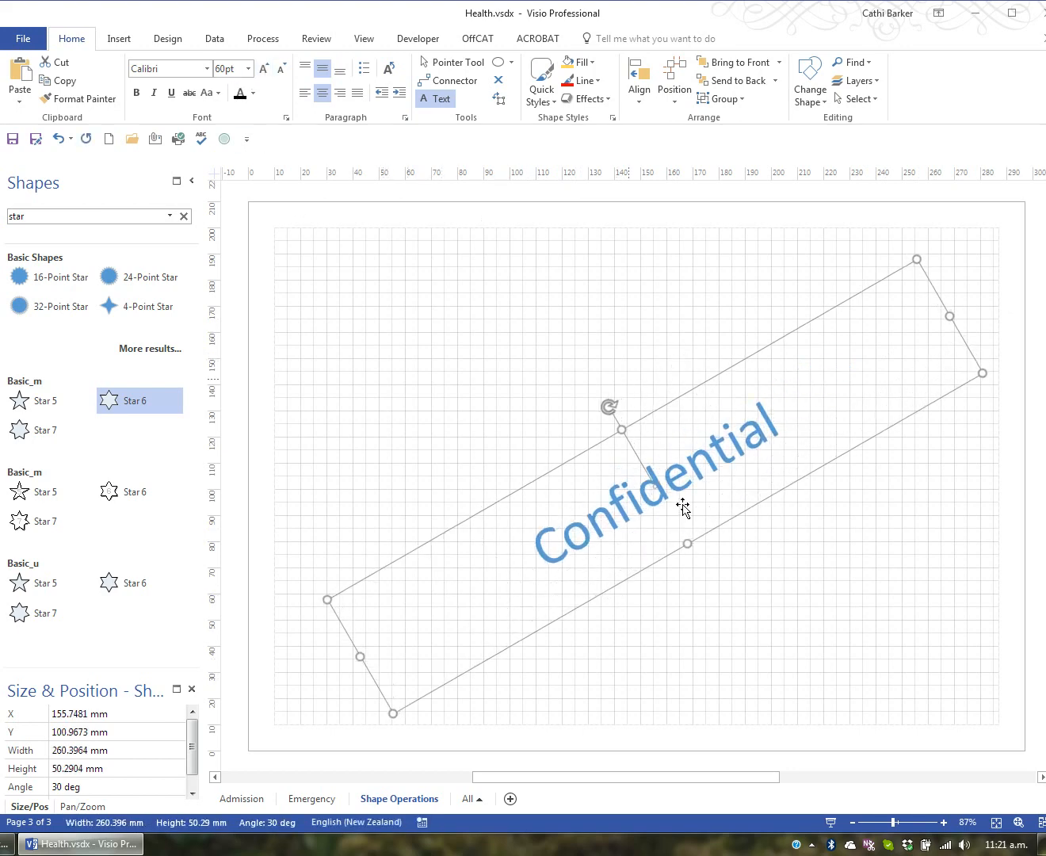
left_click(602, 434)
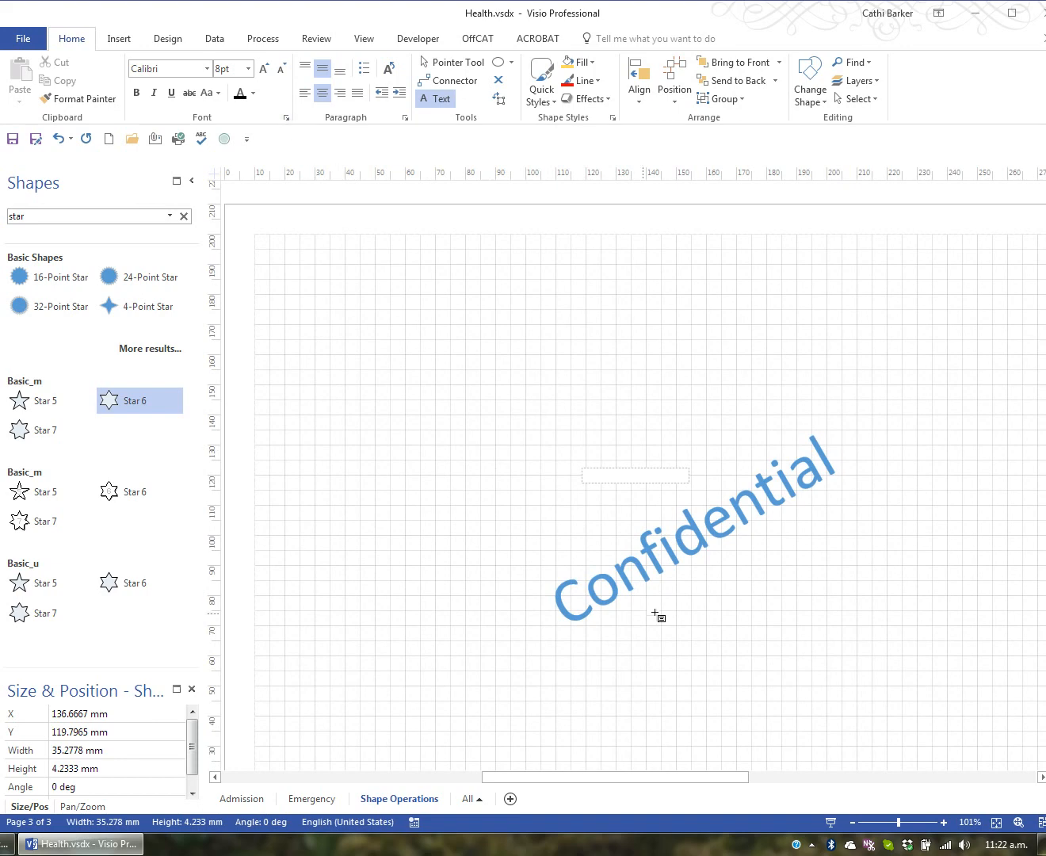
left_click(660, 586)
- Return to the Pointer Tool and set the "Confidential" text's font size to 100 pt
left_click(460, 65)
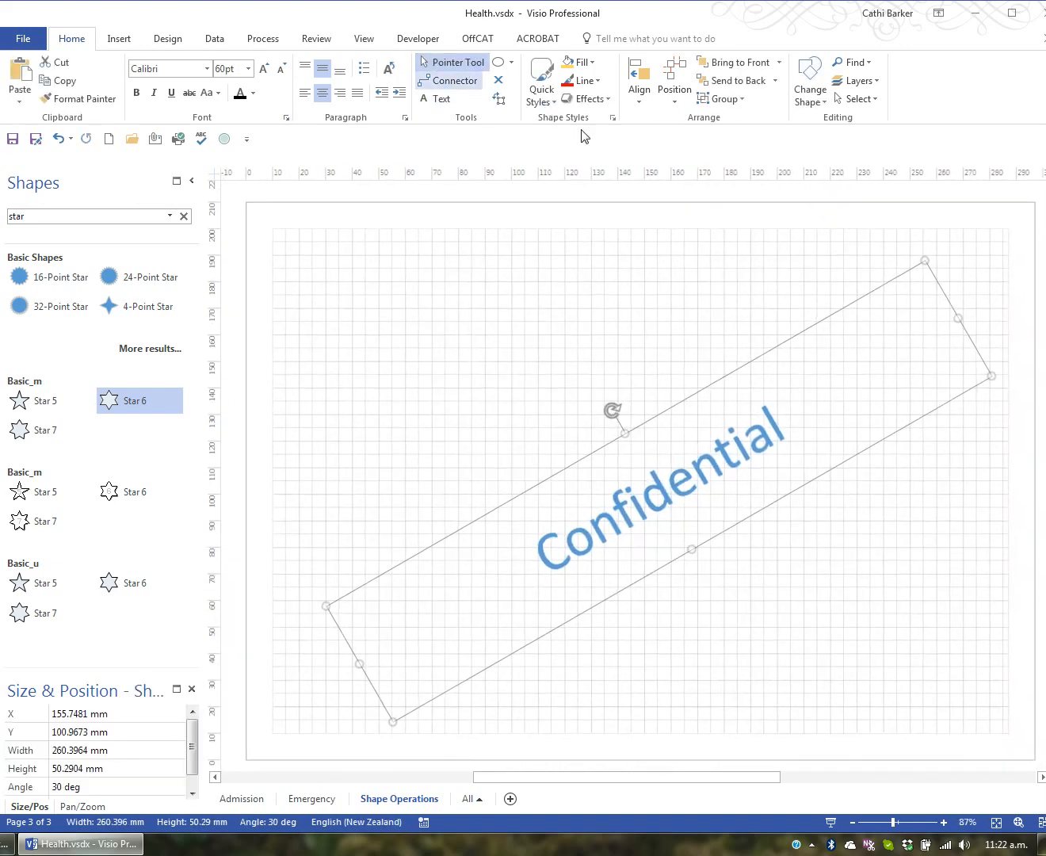
left_click(248, 68)
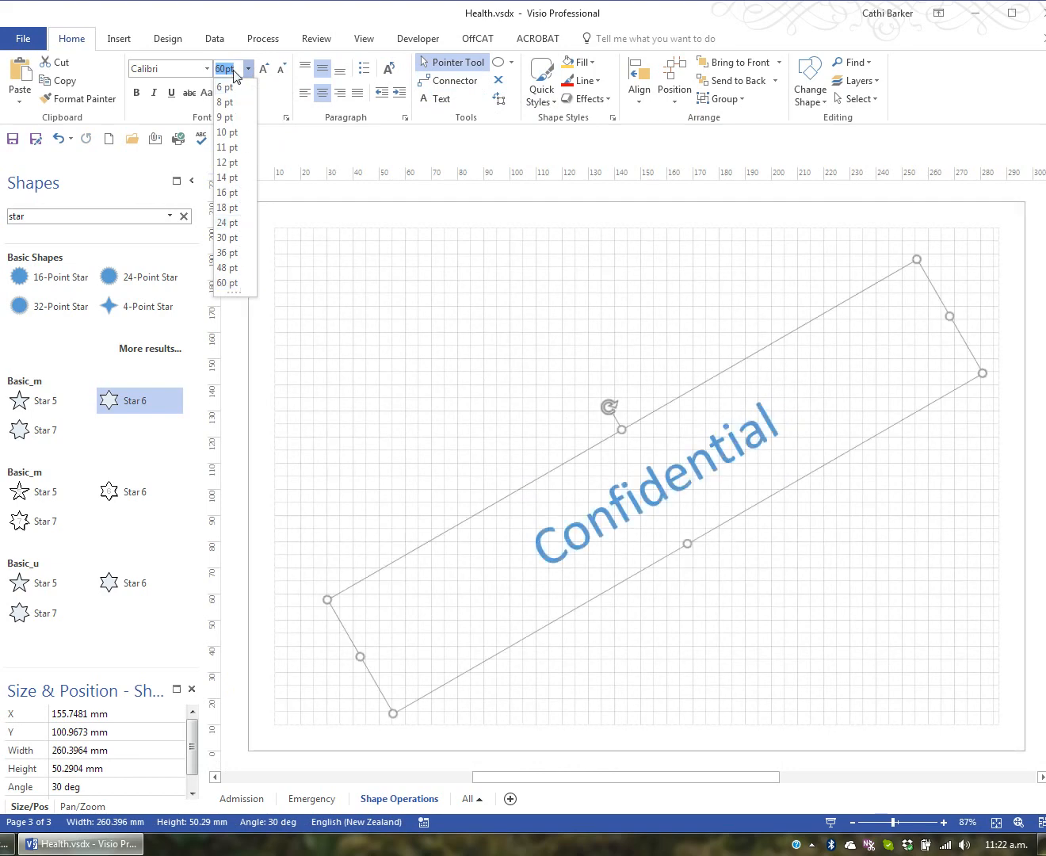
type("100")
key("Return")
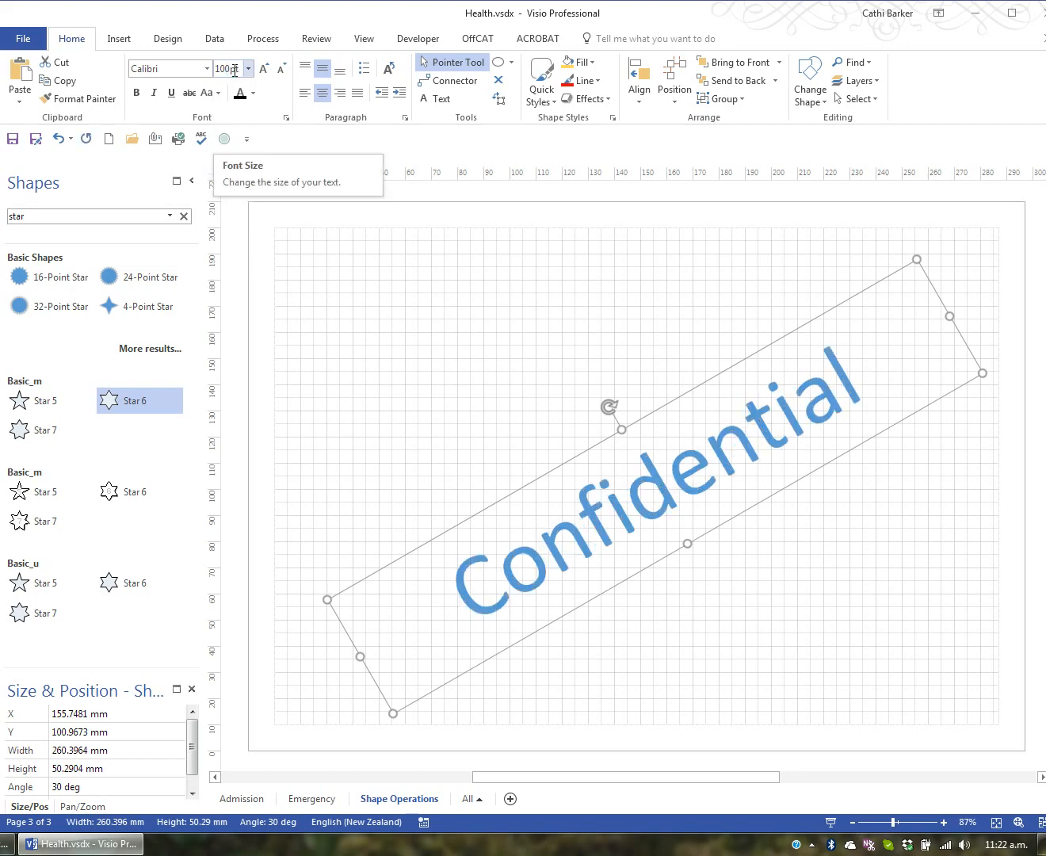
- Change the "Confidential" watermark's font color to a light grey theme color and deselect it
left_click(253, 92)
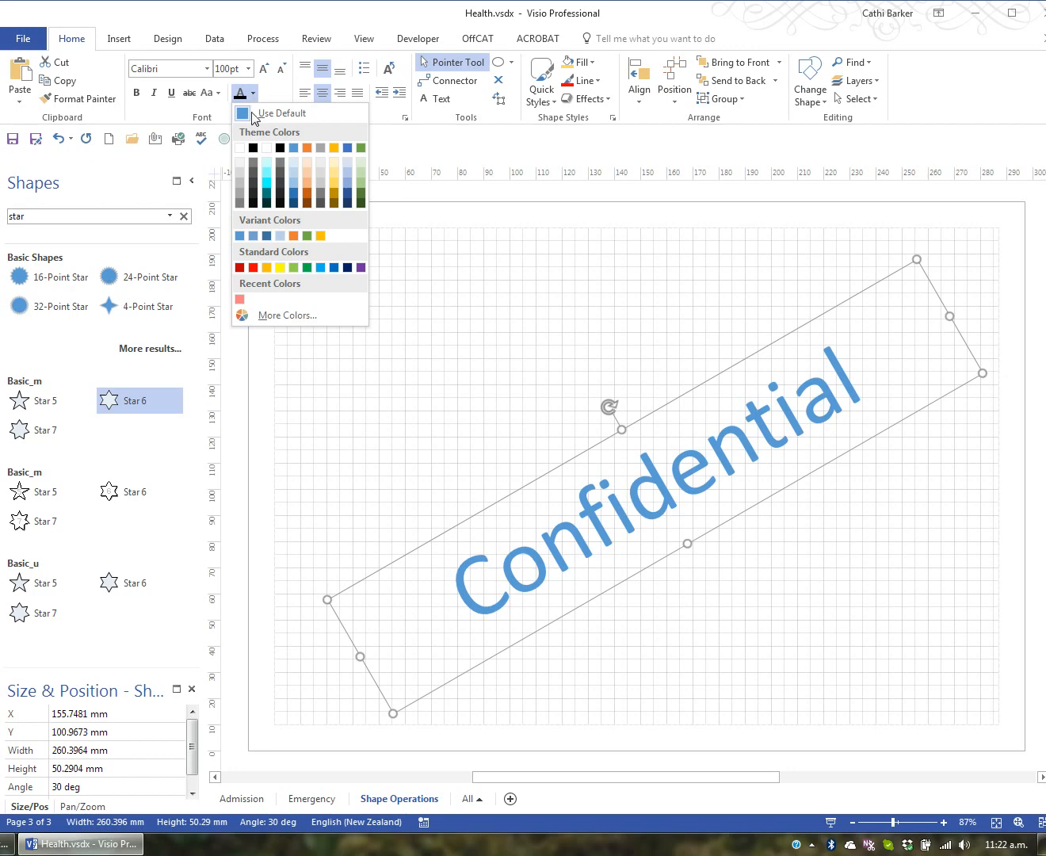
left_click(239, 183)
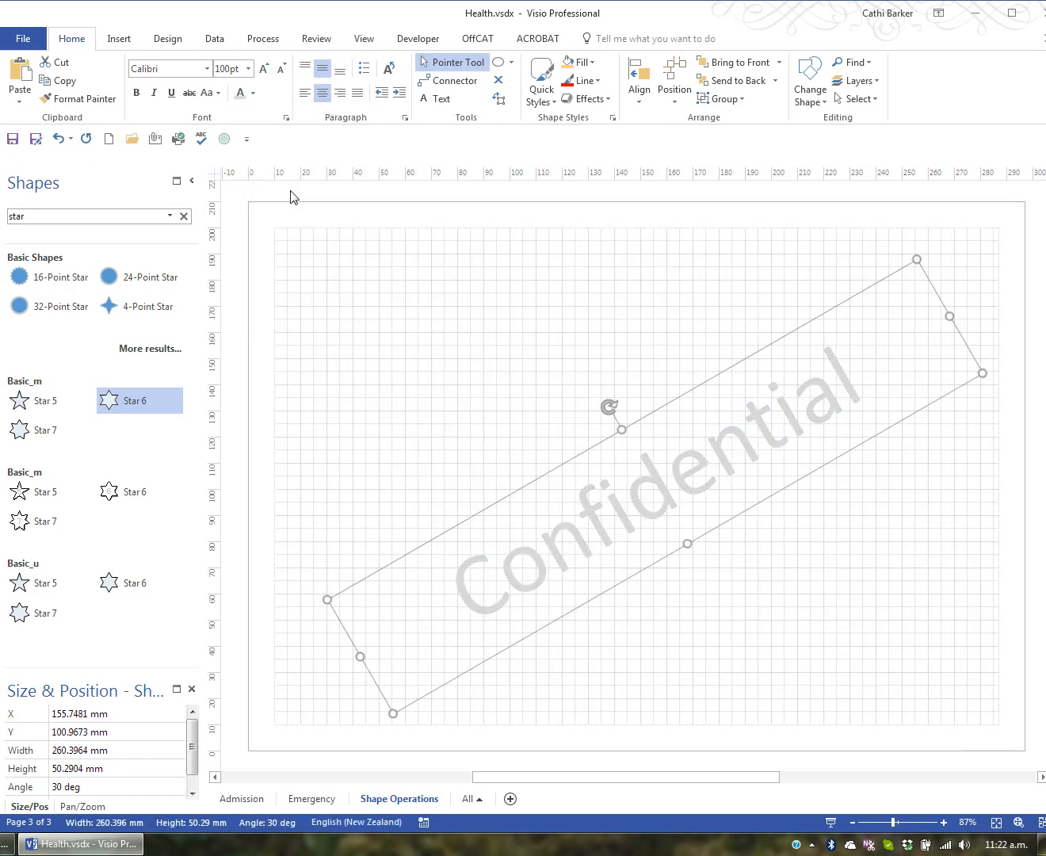
left_click(600, 318)
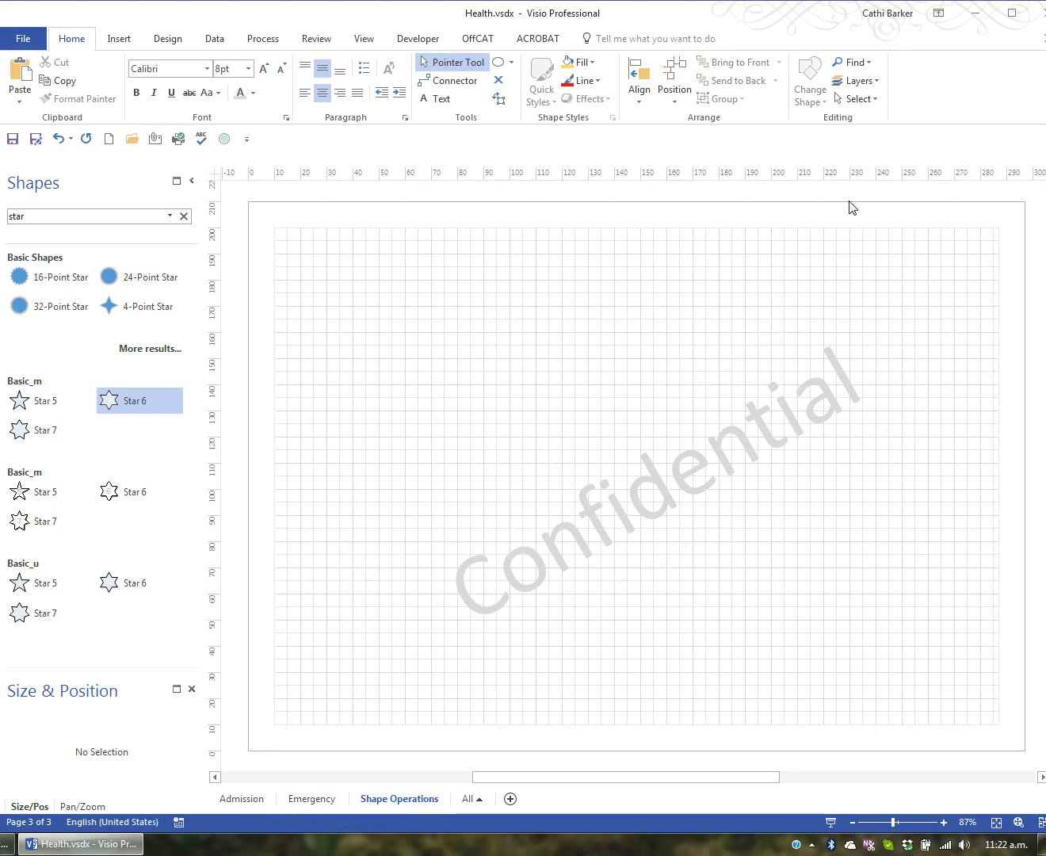
- In the layer properties, make the Foreground layer visible and active, and make the Background layer inactive
left_click(876, 82)
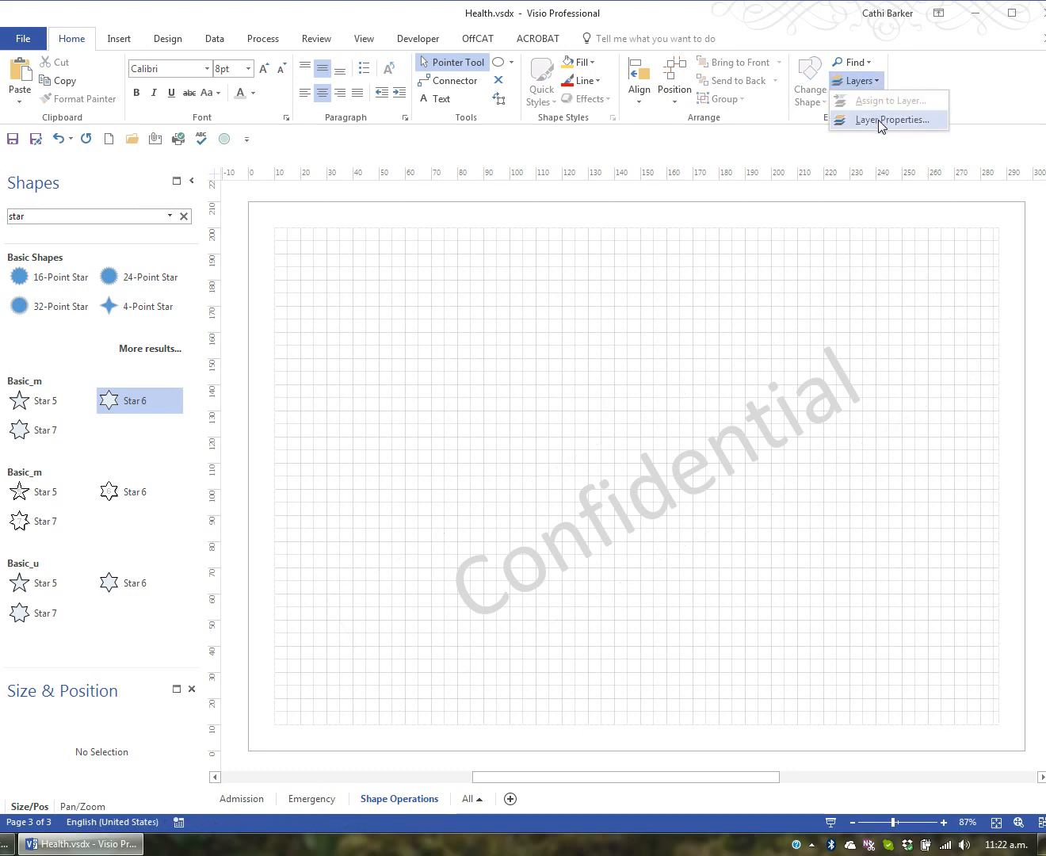
left_click(878, 119)
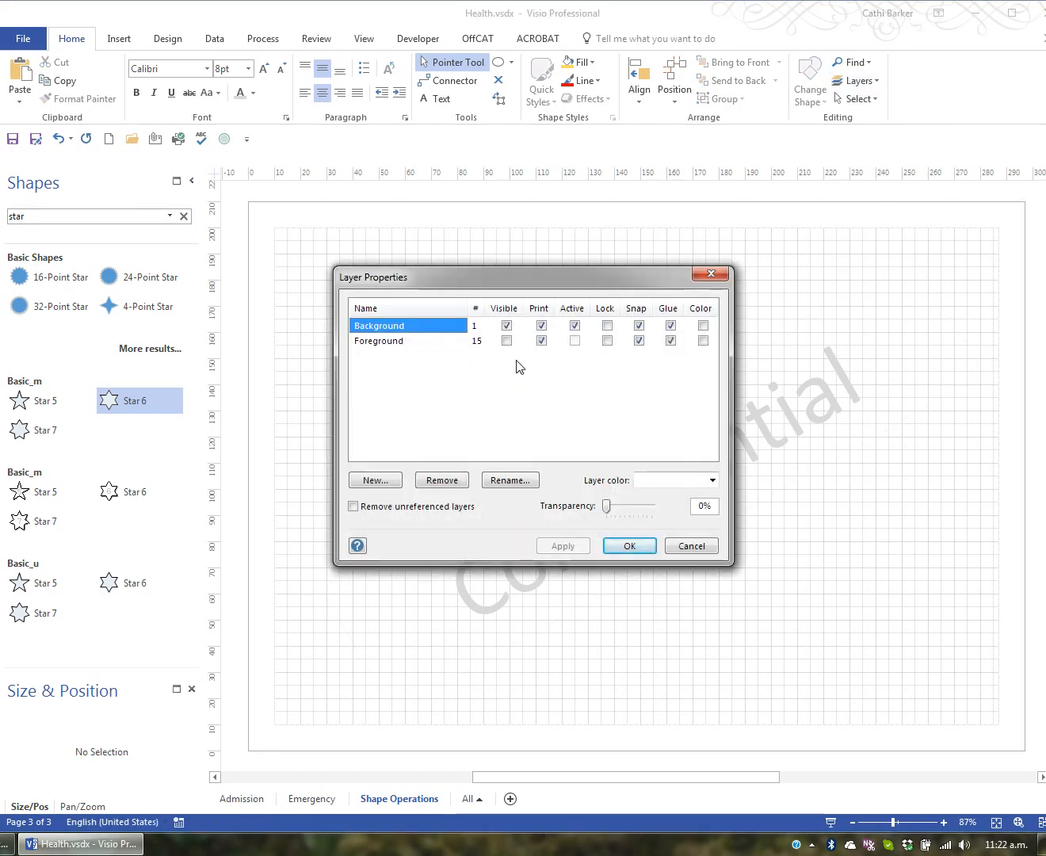
left_click(507, 341)
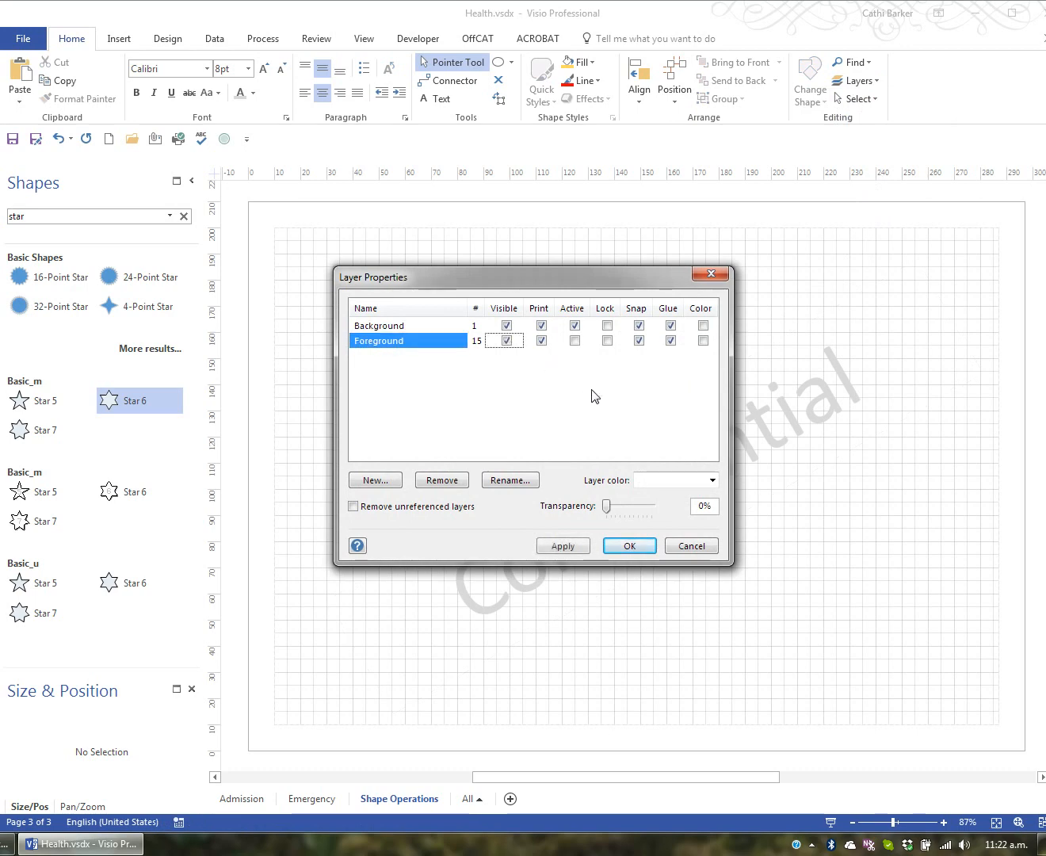
left_click(574, 342)
left_click(575, 325)
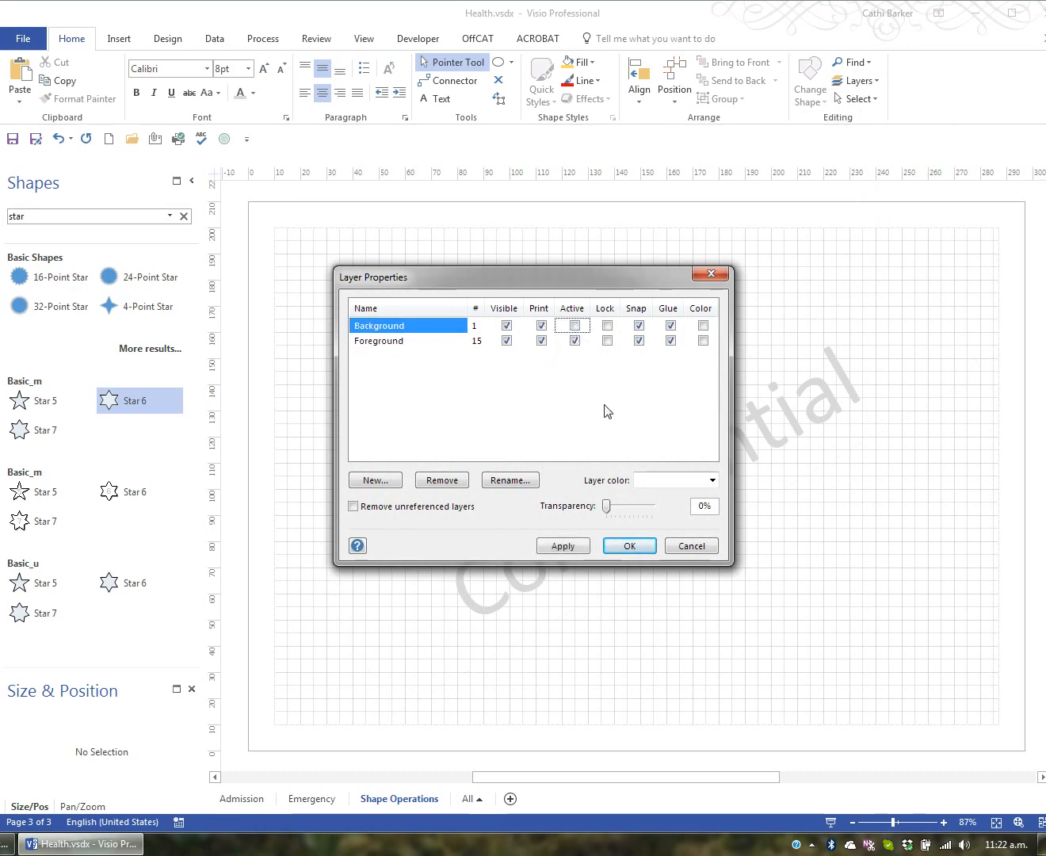
left_click(634, 546)
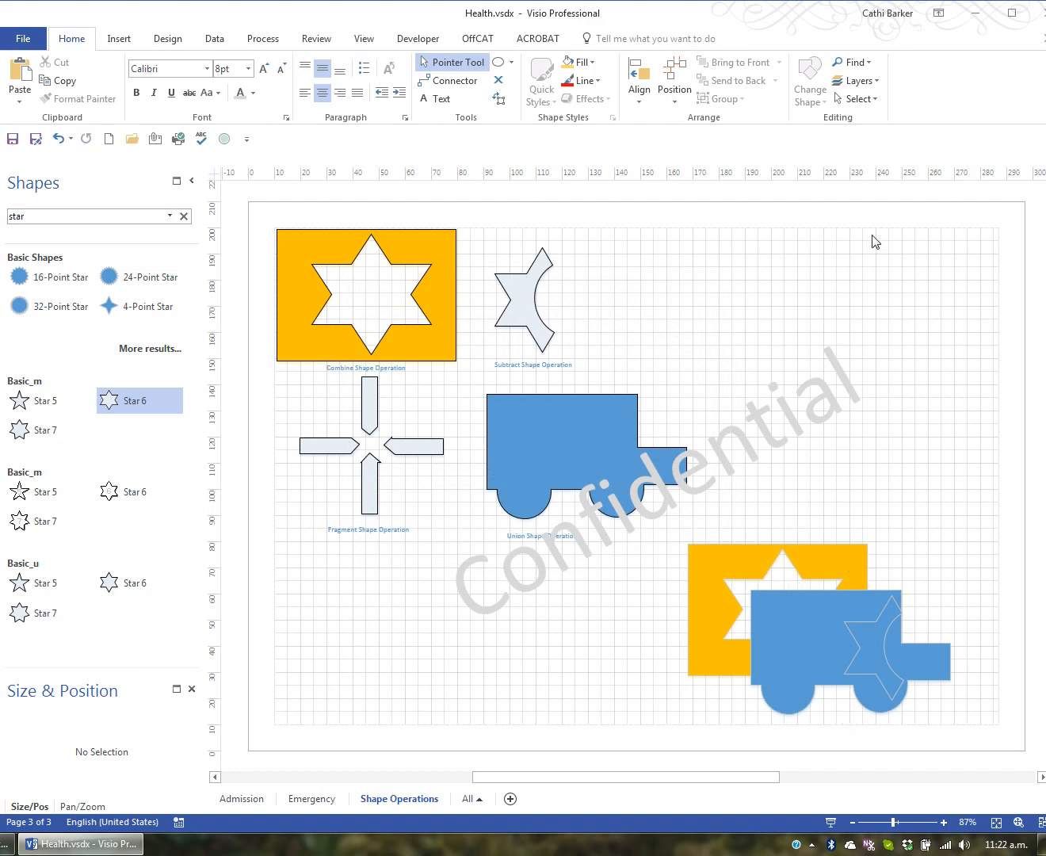
- Lock the Background layer in the layer properties while leaving its printing enabled
left_click(855, 80)
left_click(872, 123)
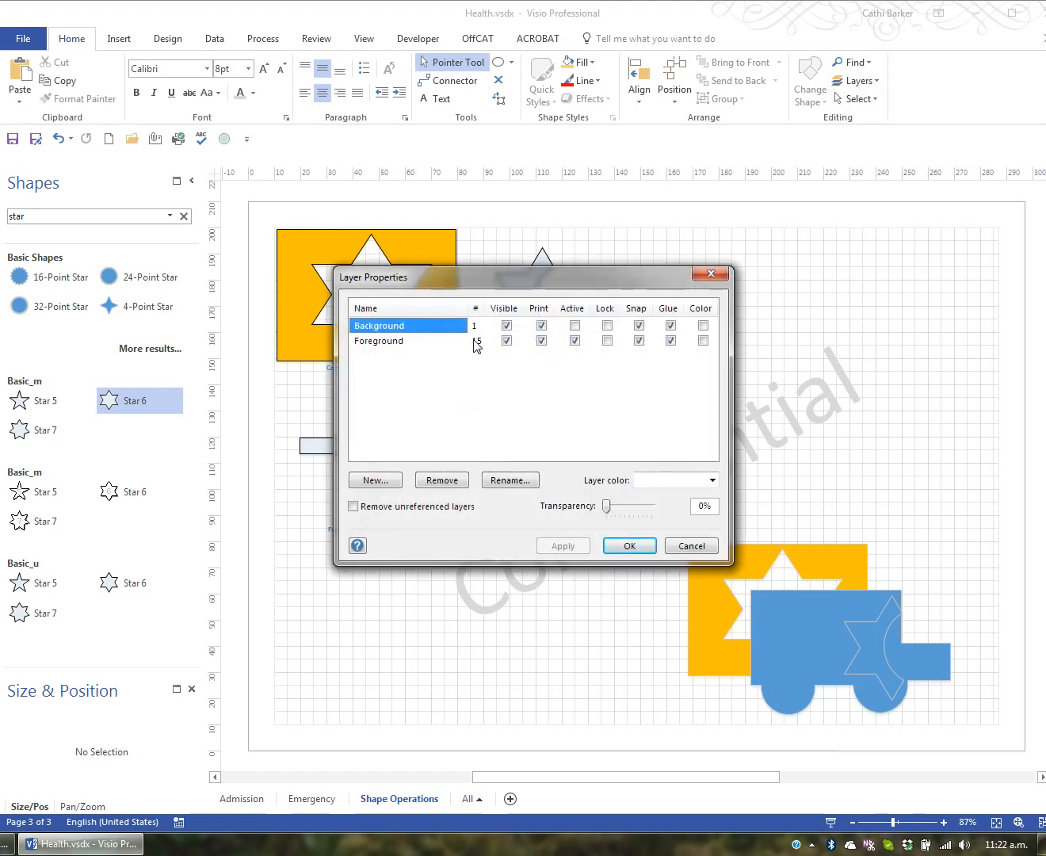
left_click(541, 325)
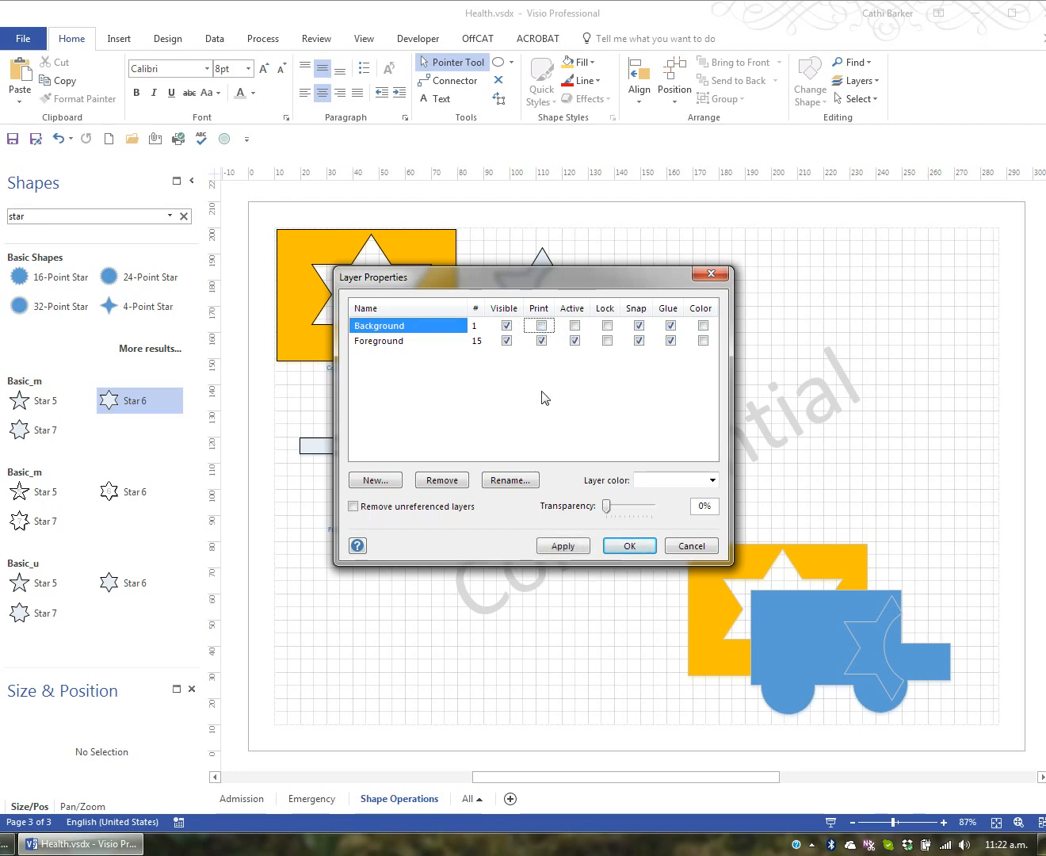
left_click(543, 325)
left_click(607, 325)
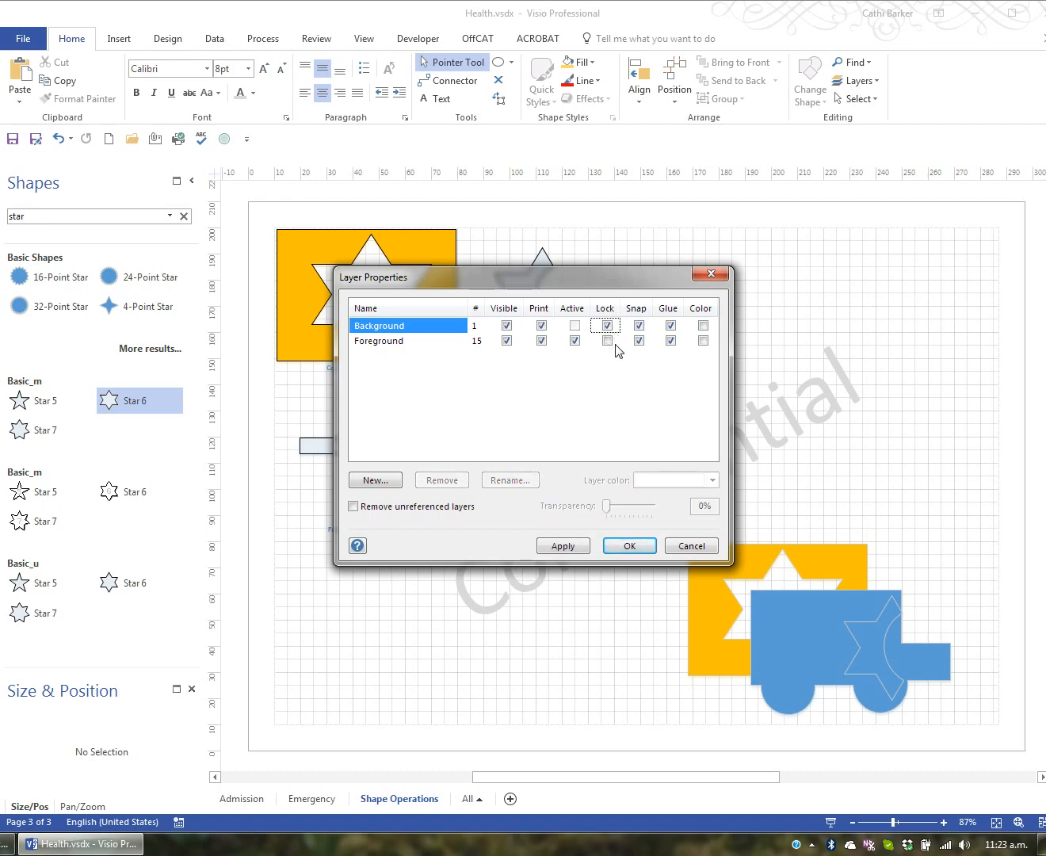
left_click(630, 546)
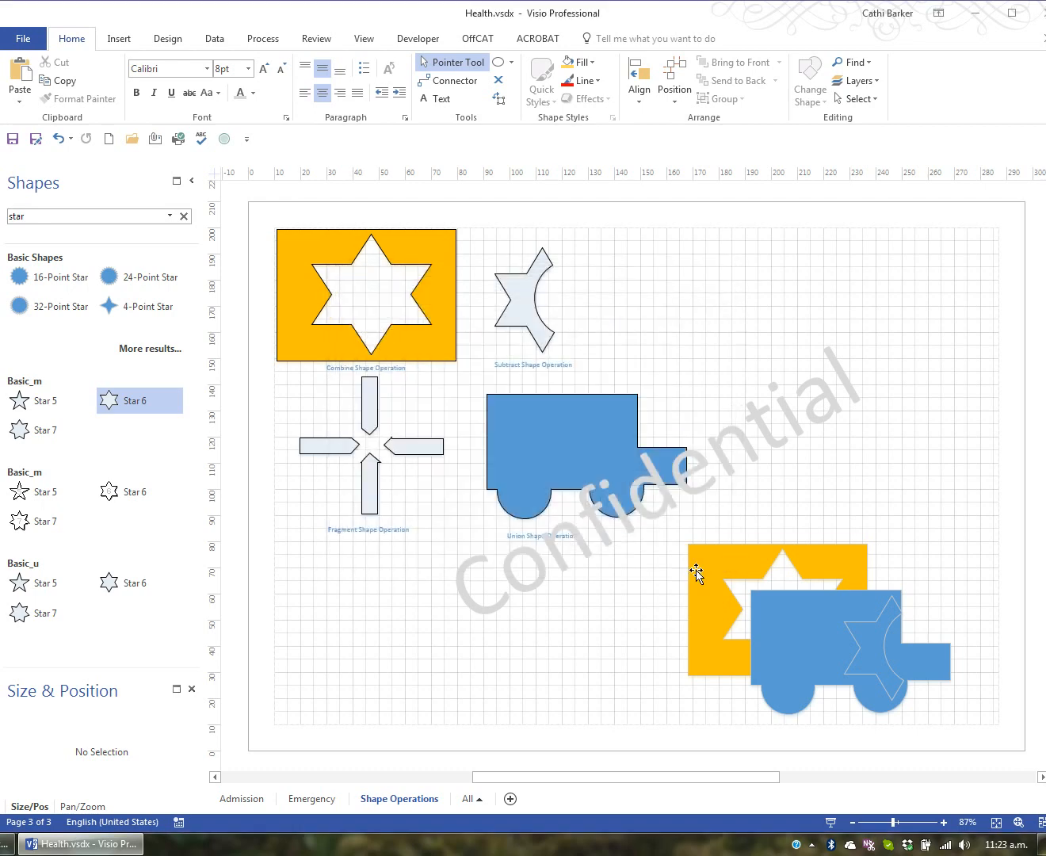
- Check which objects can be selected by trying the watermark, the truck shapes, the orange rectangle and the "Union Shape Operation" label
left_click(617, 499)
left_click(536, 578)
left_click(607, 503)
left_click(739, 578)
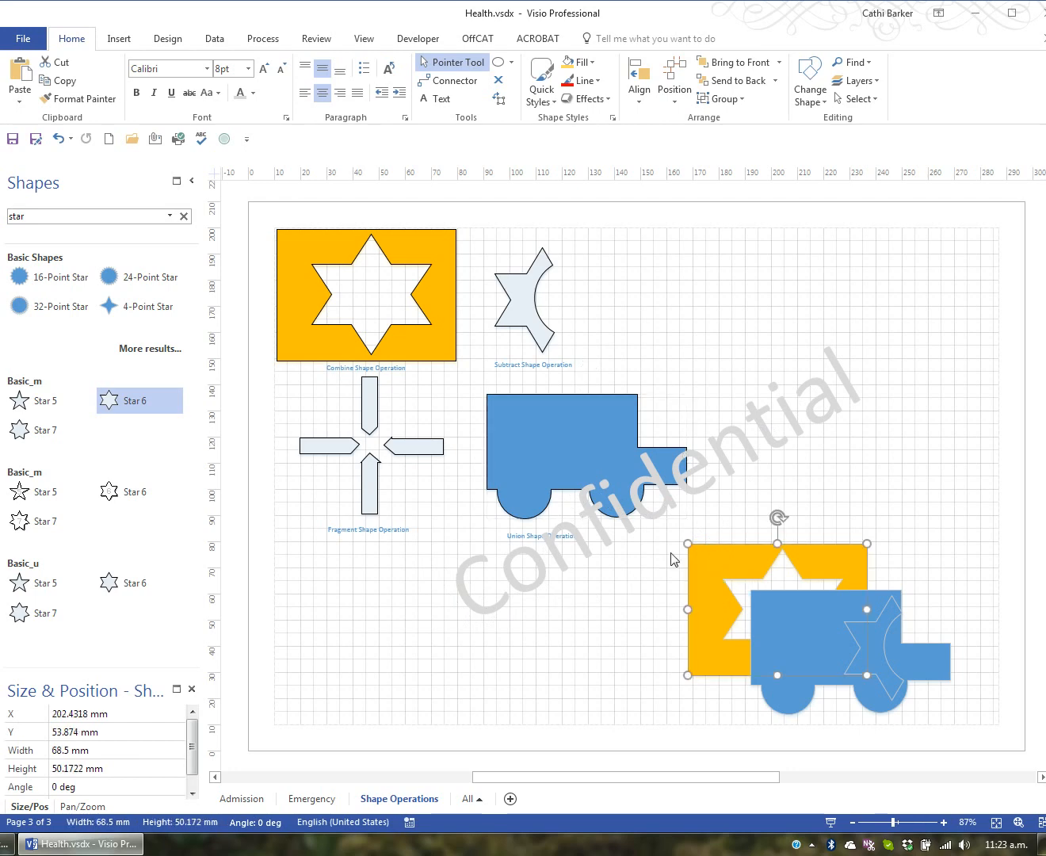
left_click(567, 480)
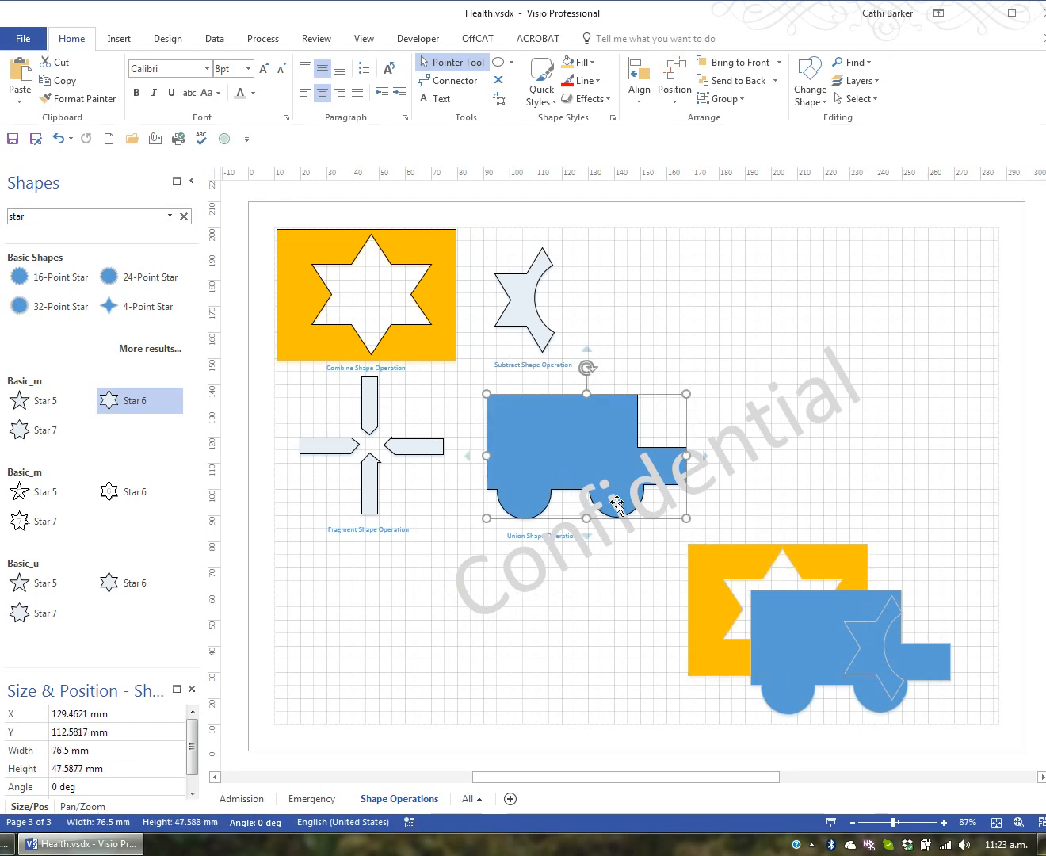
left_click(565, 534)
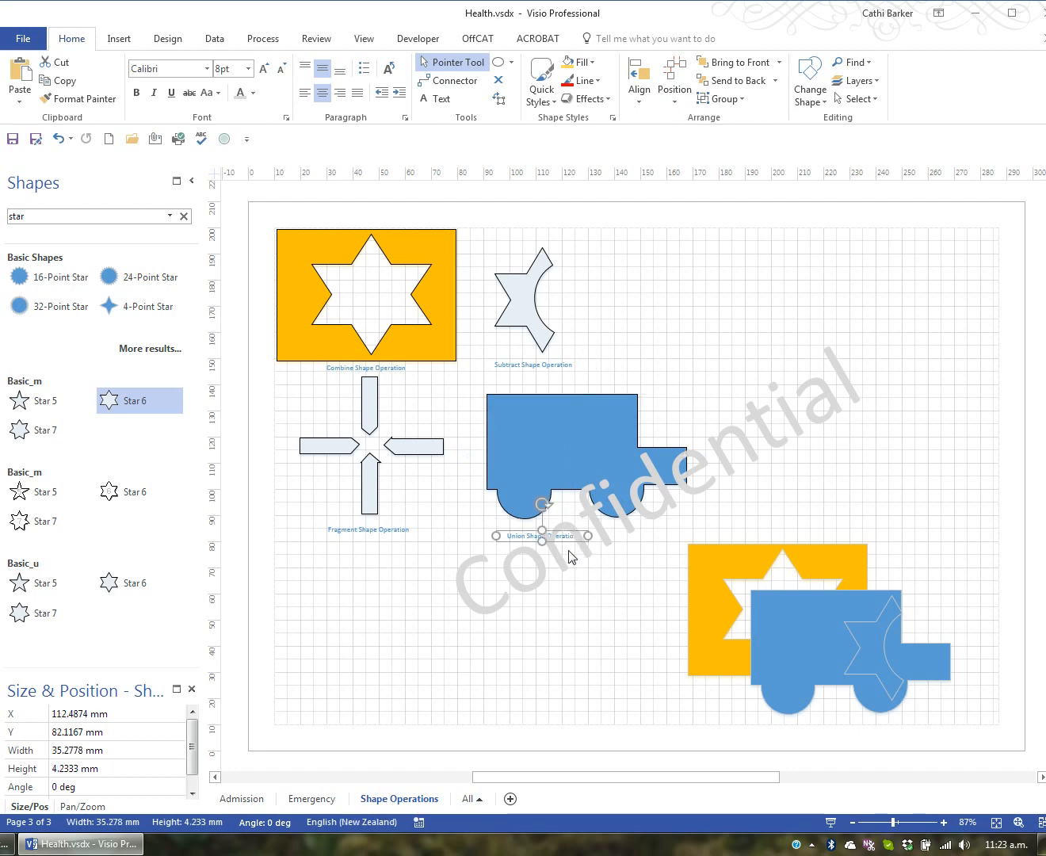
left_click(496, 574)
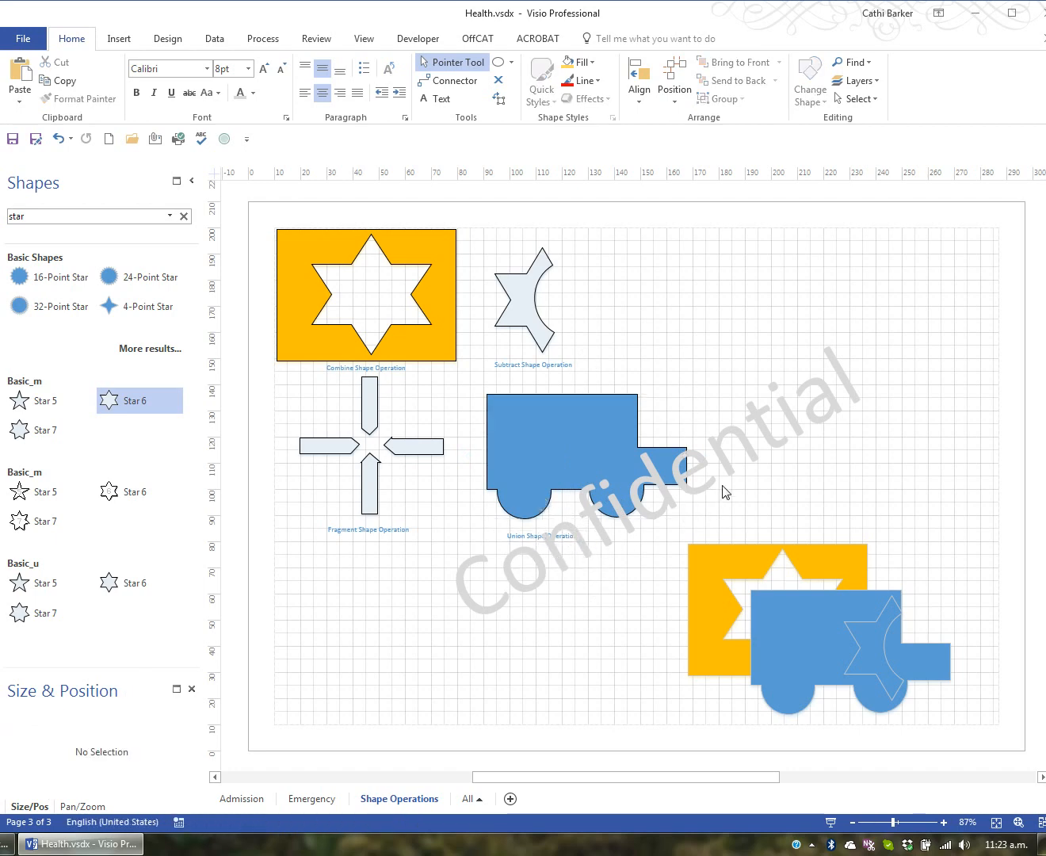
- Review the Background and Foreground layer settings in the layer properties
left_click(877, 83)
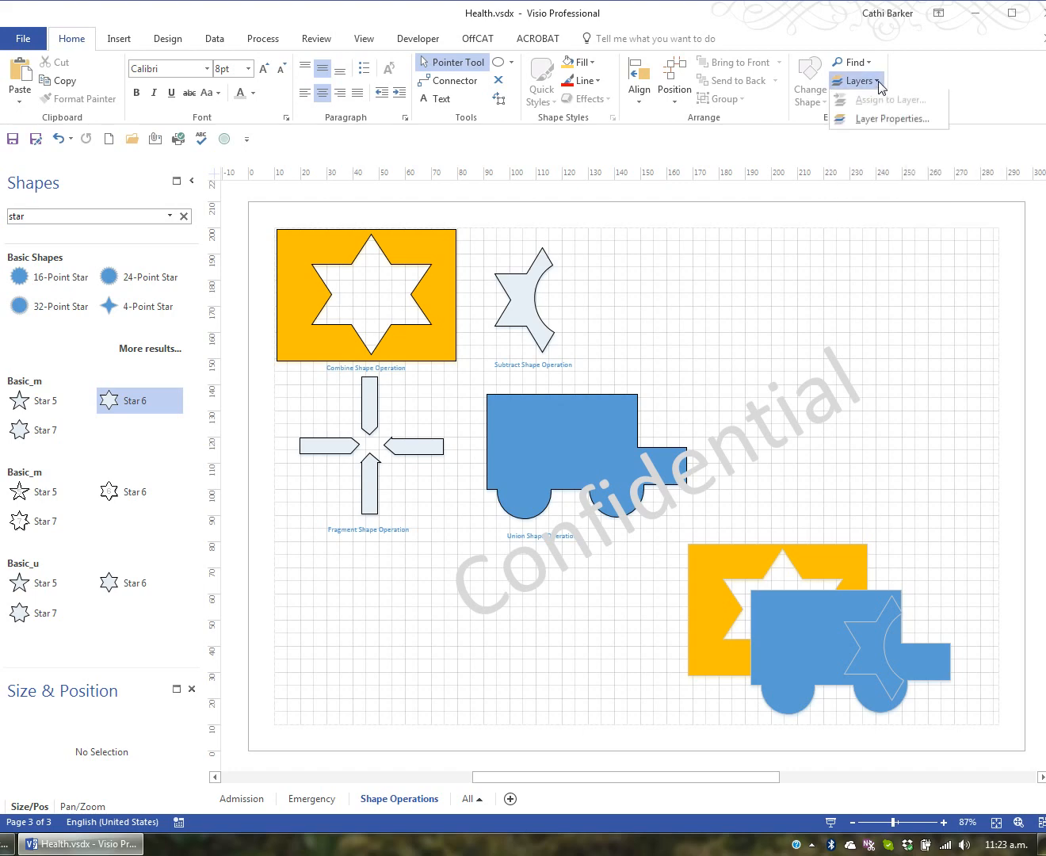
left_click(886, 123)
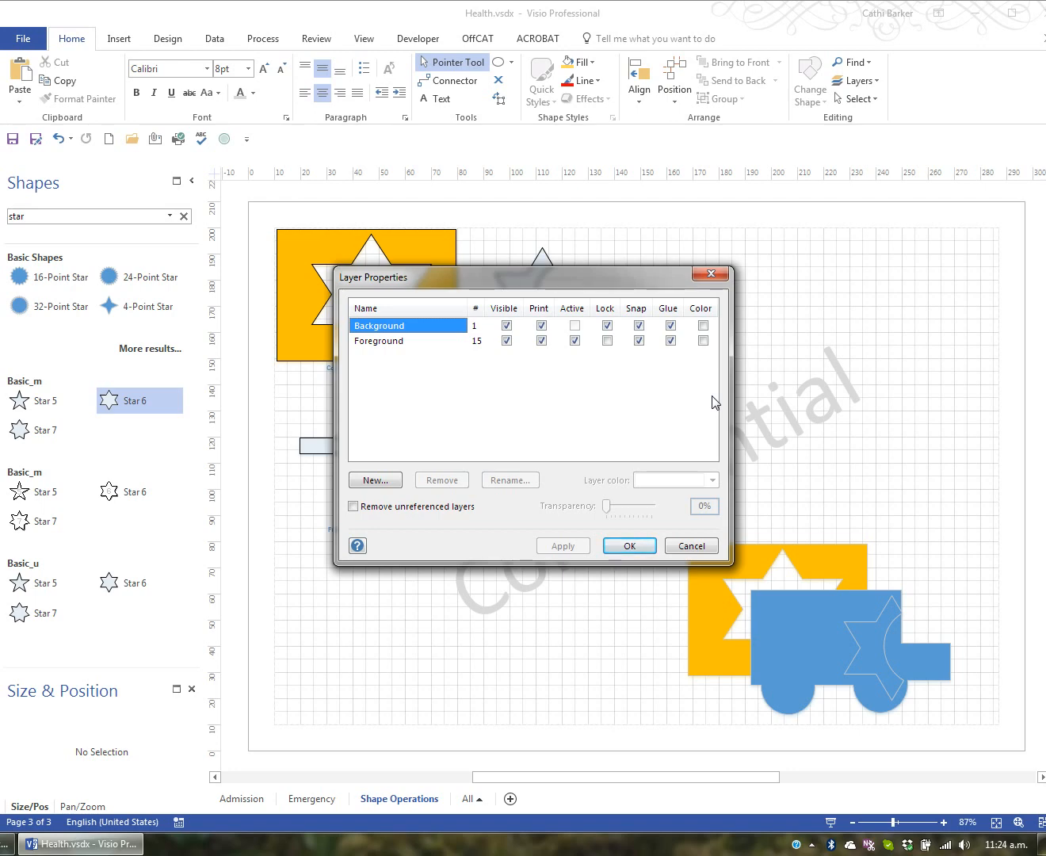
left_click(632, 545)
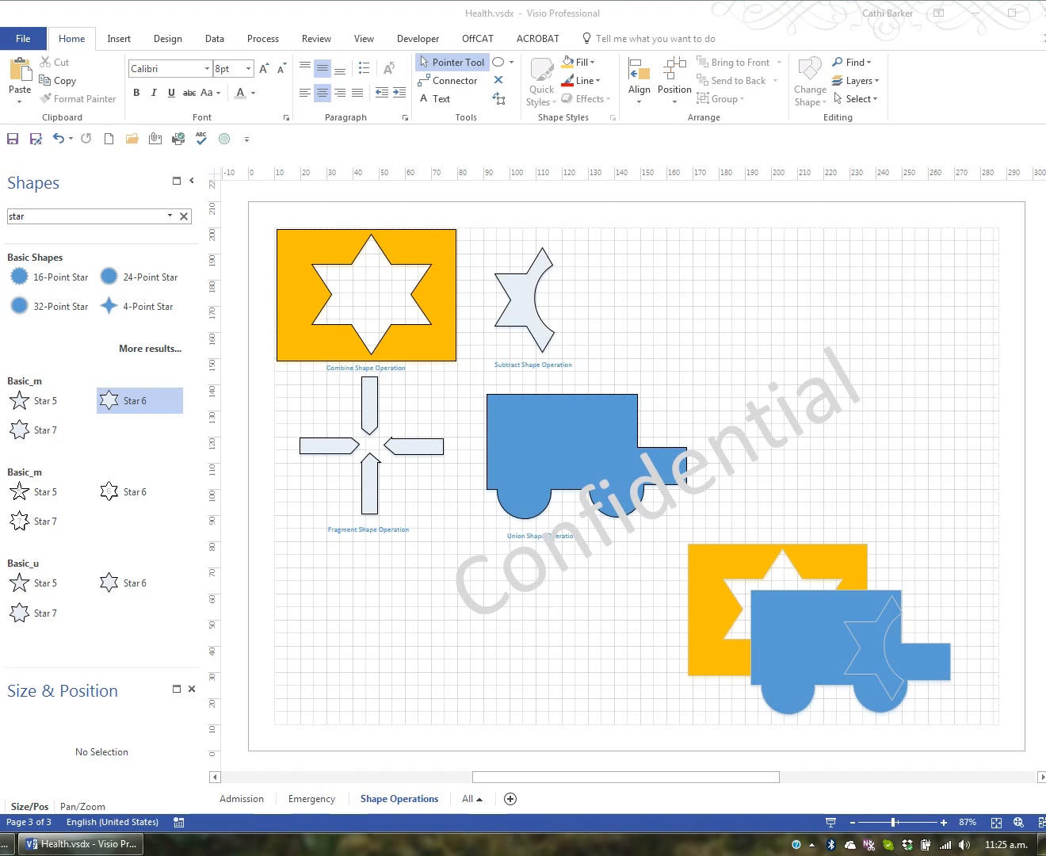
- Cut the orange star-cutout rectangle above "Combine Shape Operation", paste it back as a Picture, and place it below "Fragment Shape Operation"
left_click(406, 349)
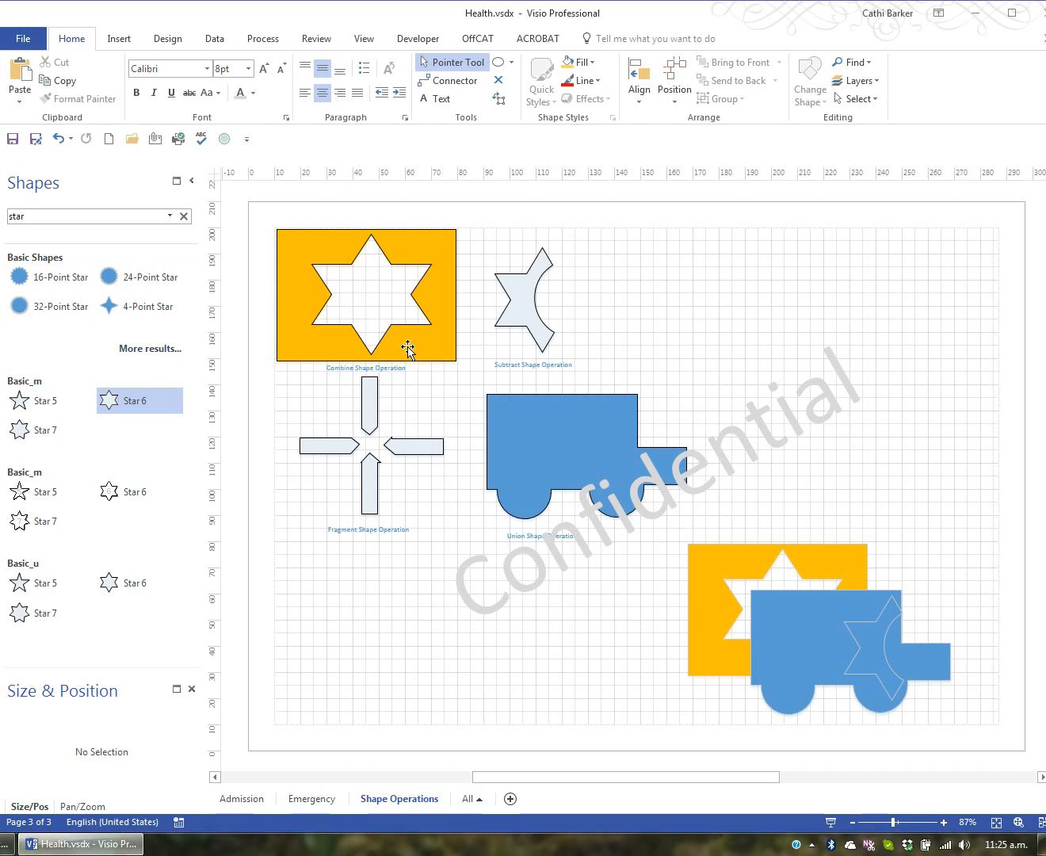
left_click(408, 349)
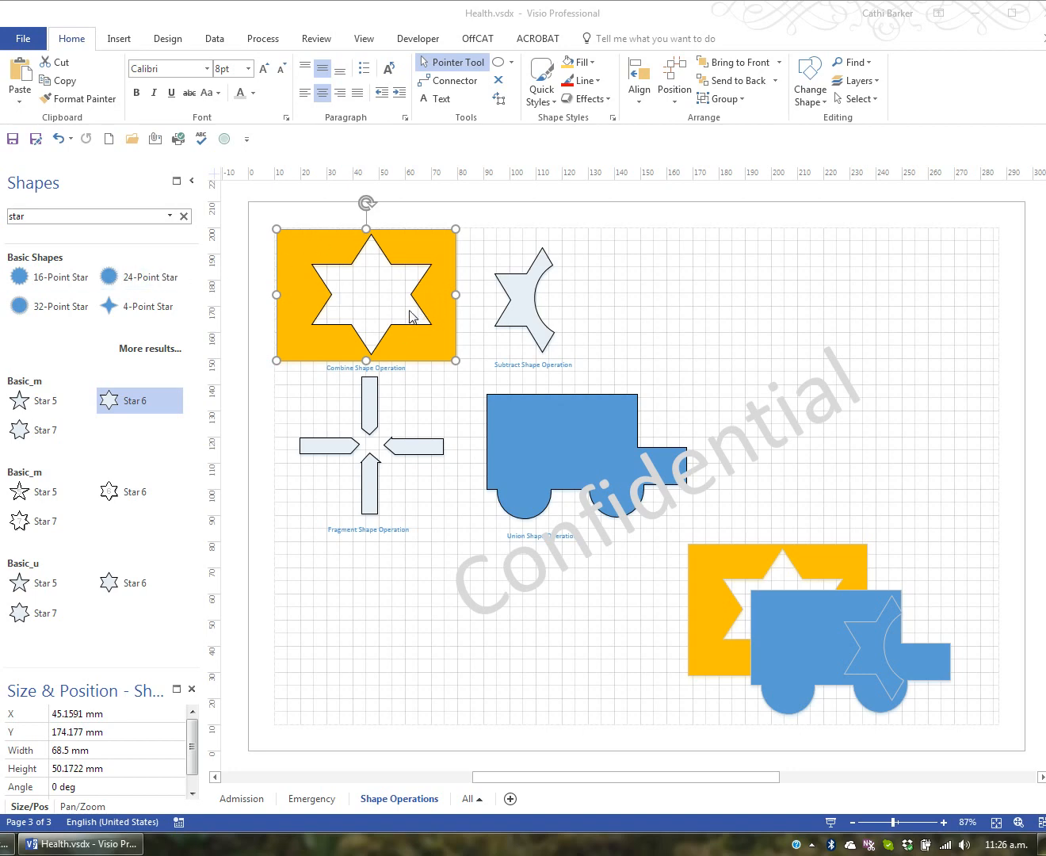
left_click(66, 68)
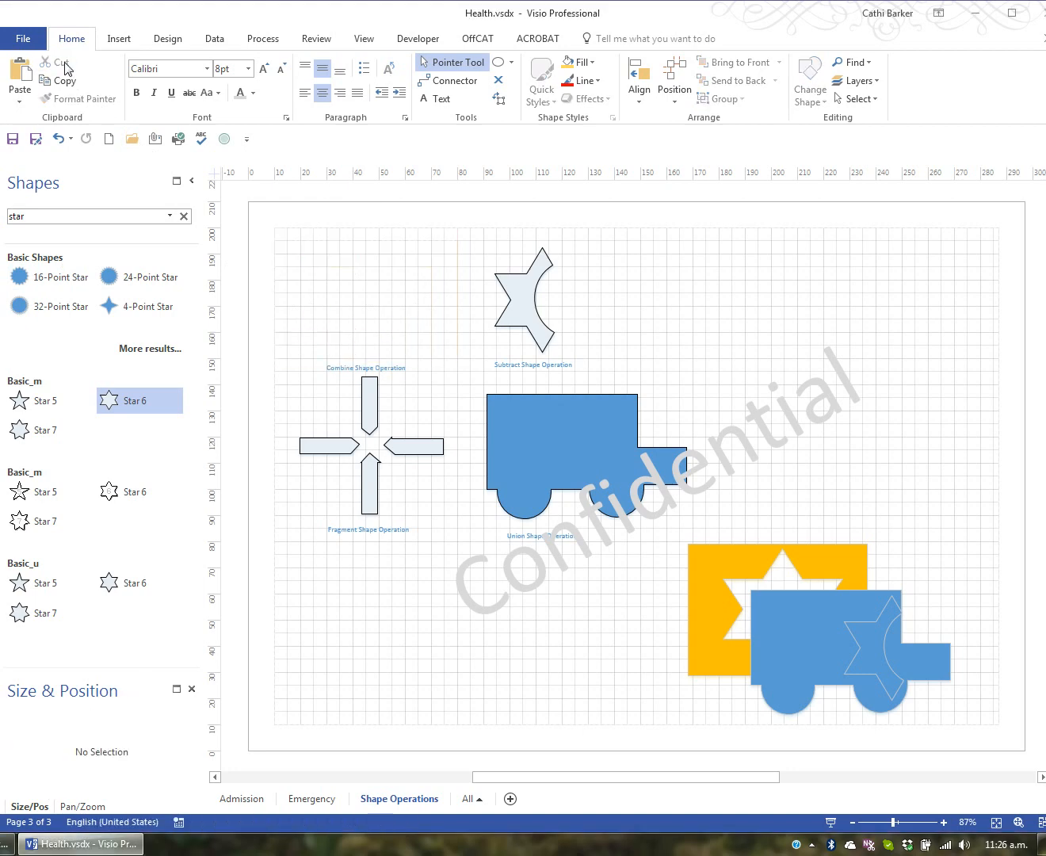
left_click(18, 106)
left_click(50, 138)
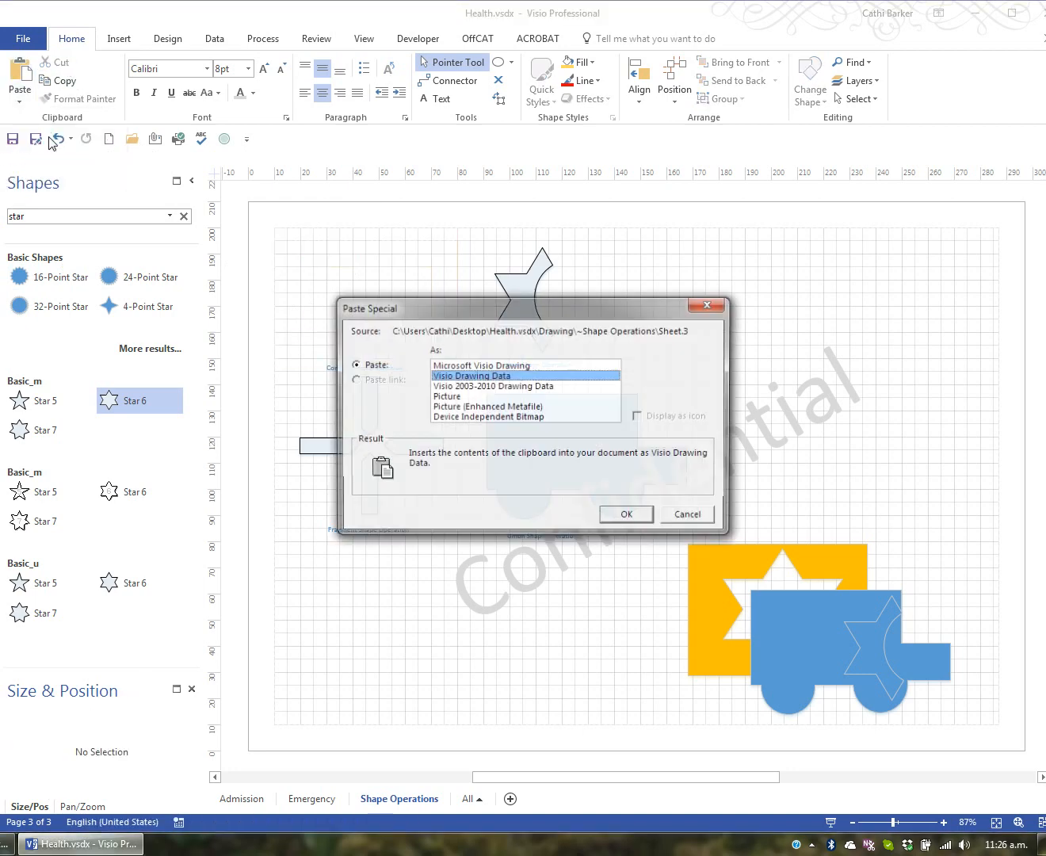
left_click(454, 397)
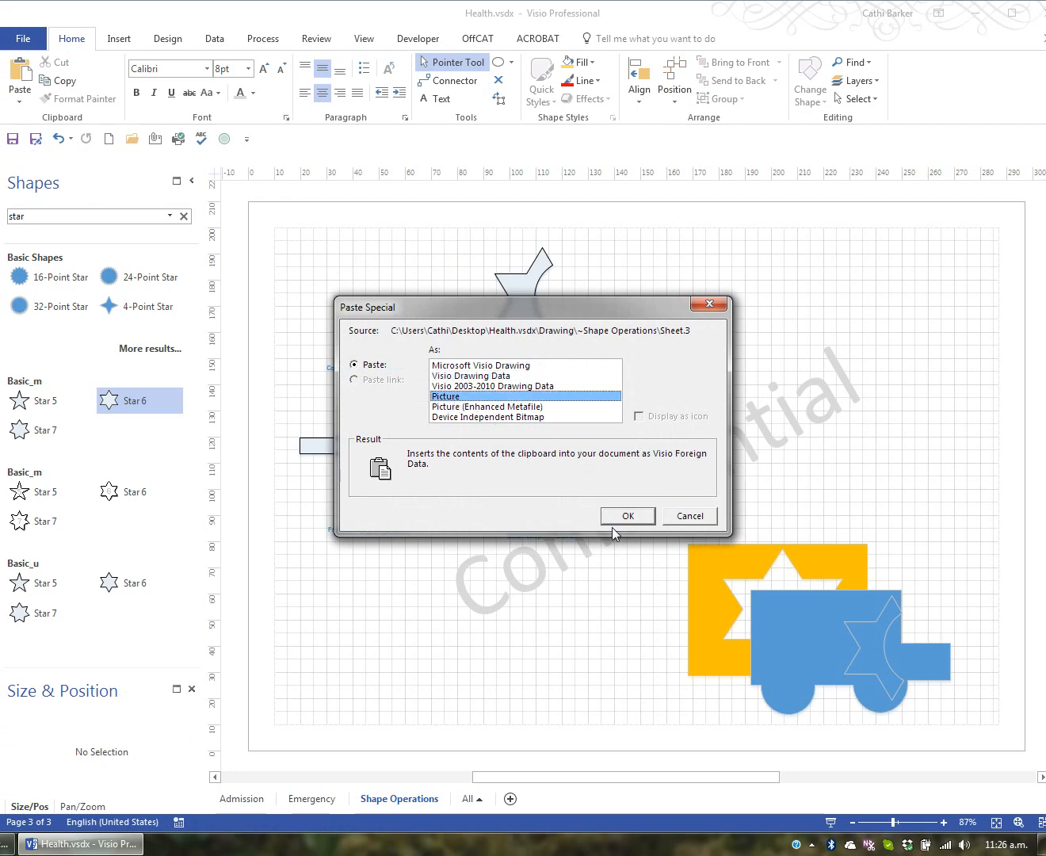
left_click(629, 515)
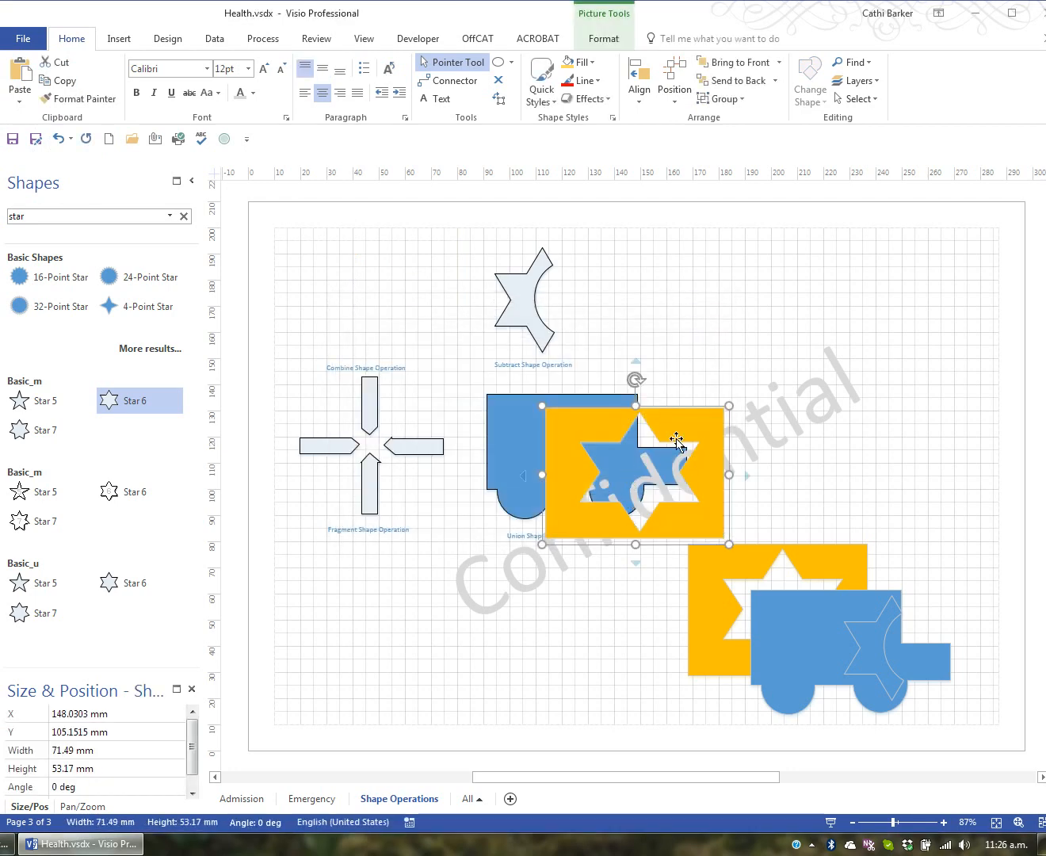
left_click_drag(630, 425, 406, 608)
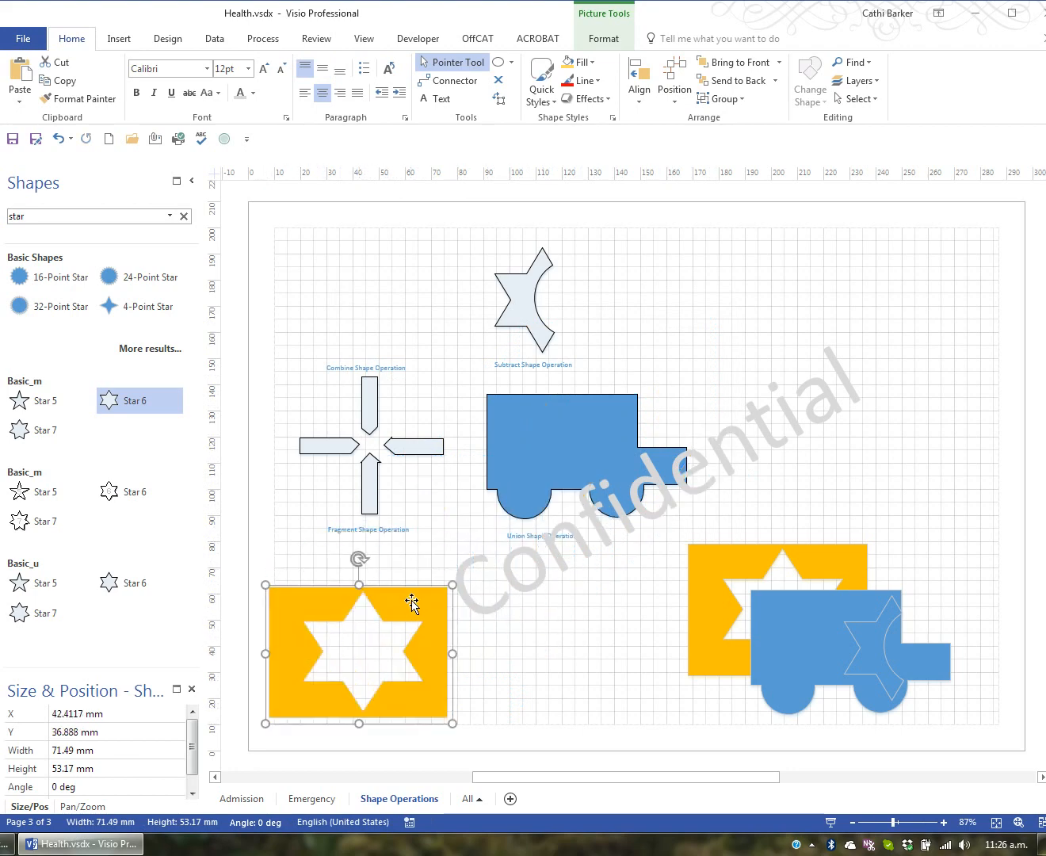
- Crop the left and right sides of the orange star picture to a width of 51 mm
left_click(616, 39)
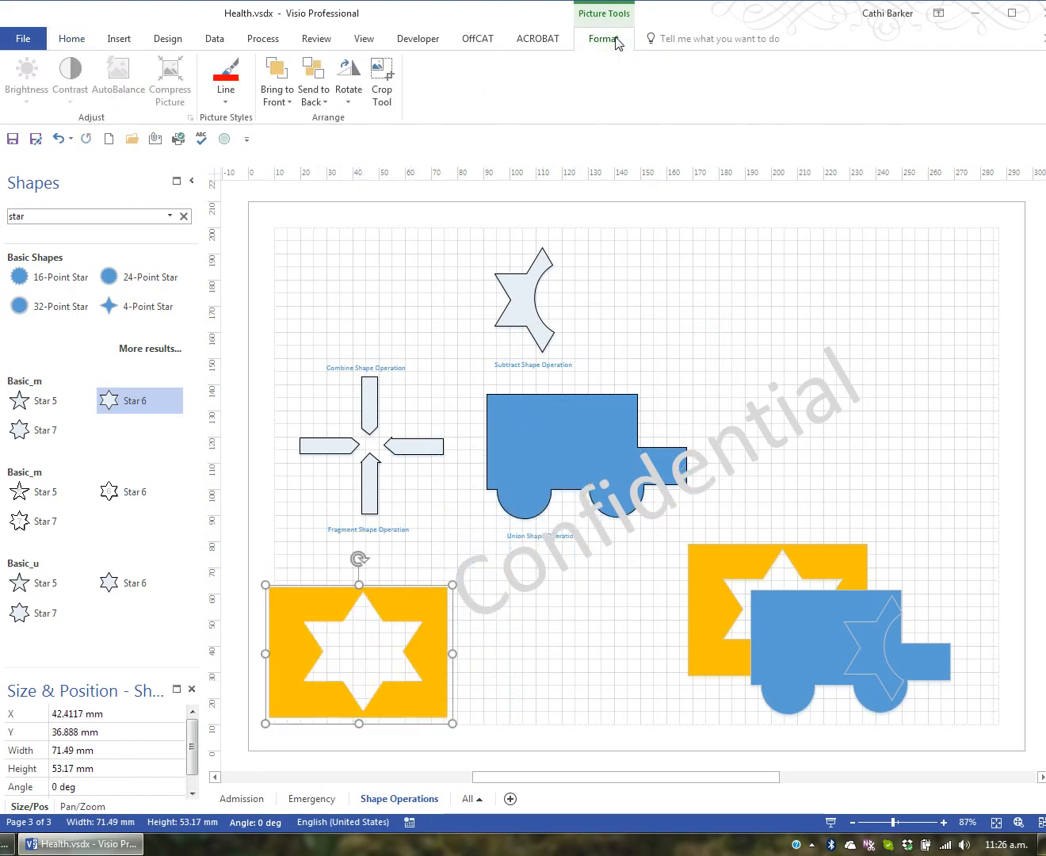
left_click(389, 74)
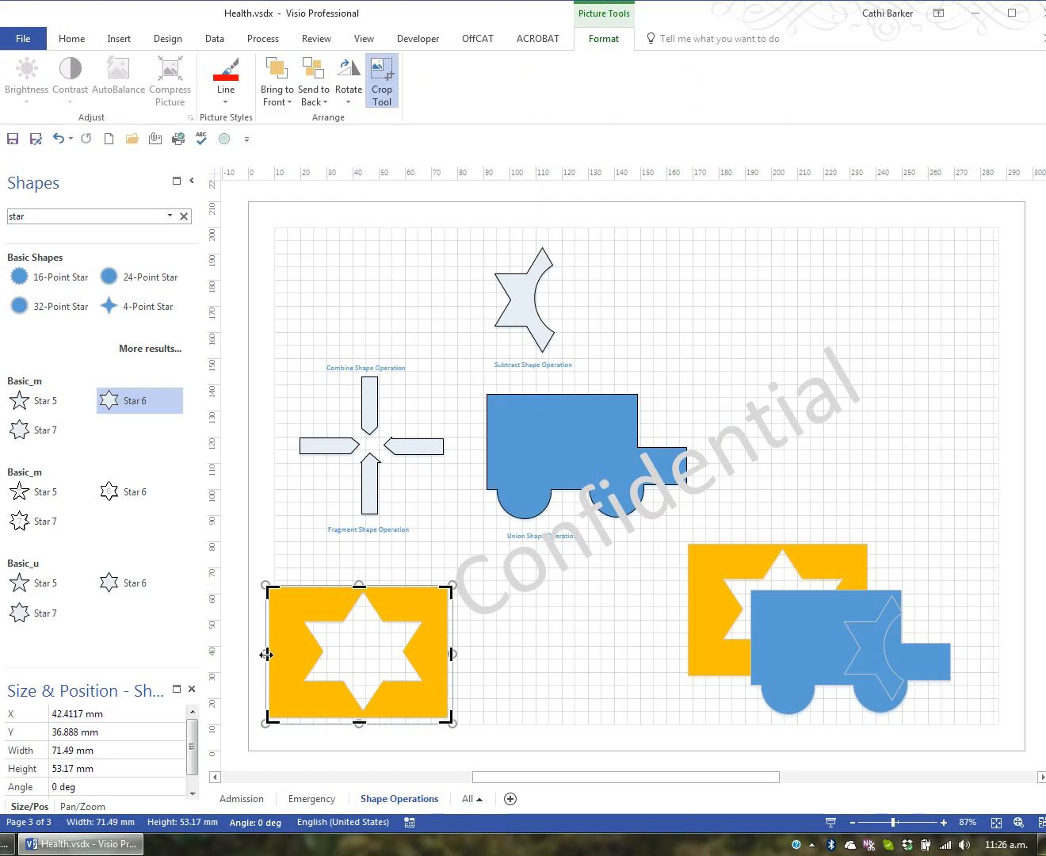
left_click_drag(268, 654, 297, 653)
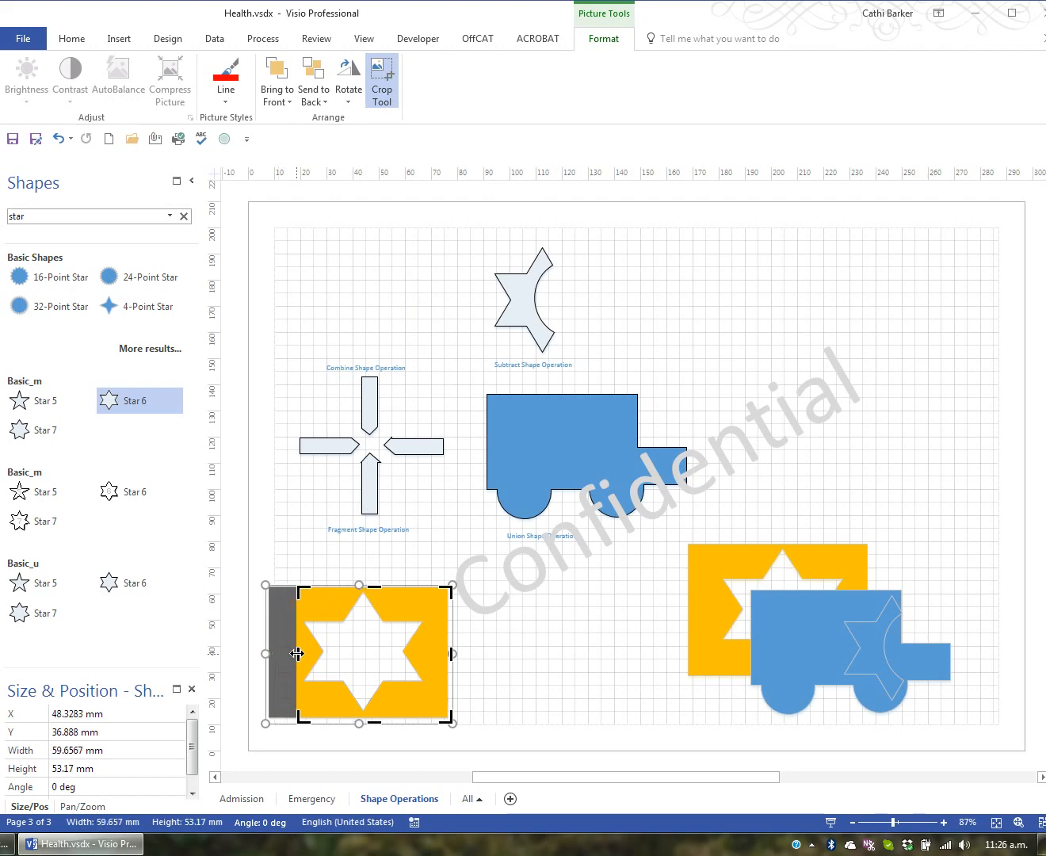
left_click_drag(451, 654, 430, 657)
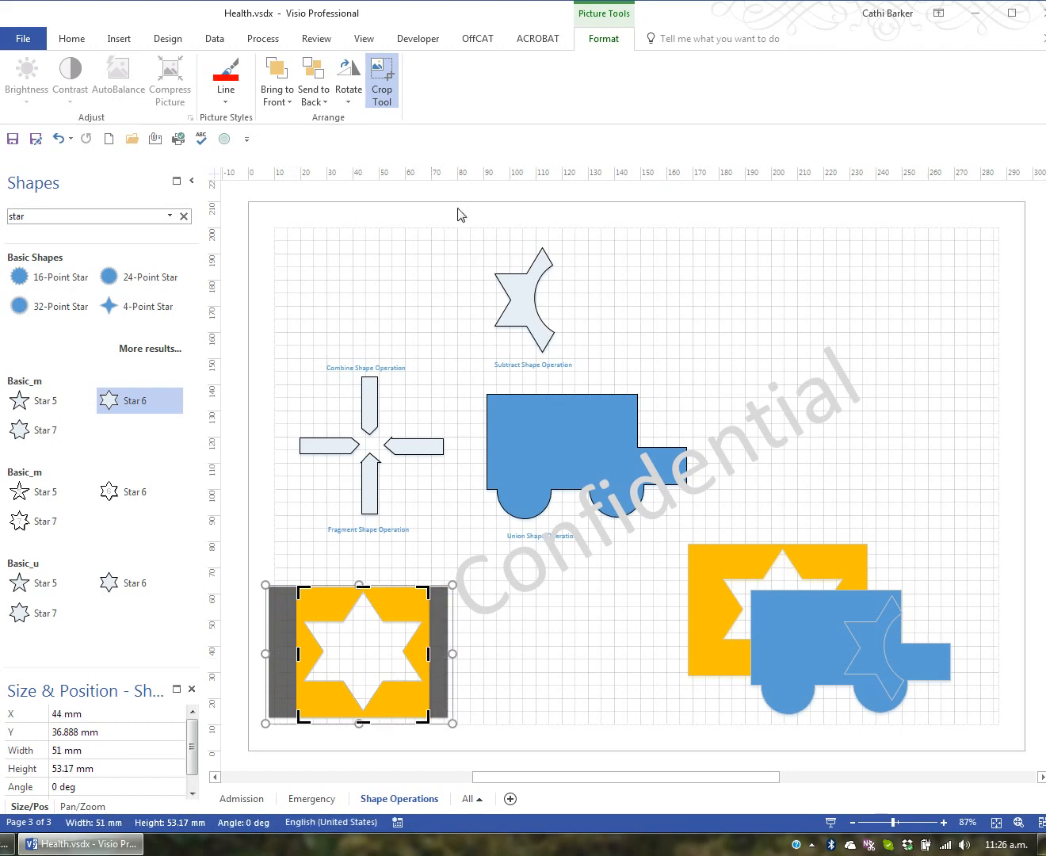
left_click(379, 82)
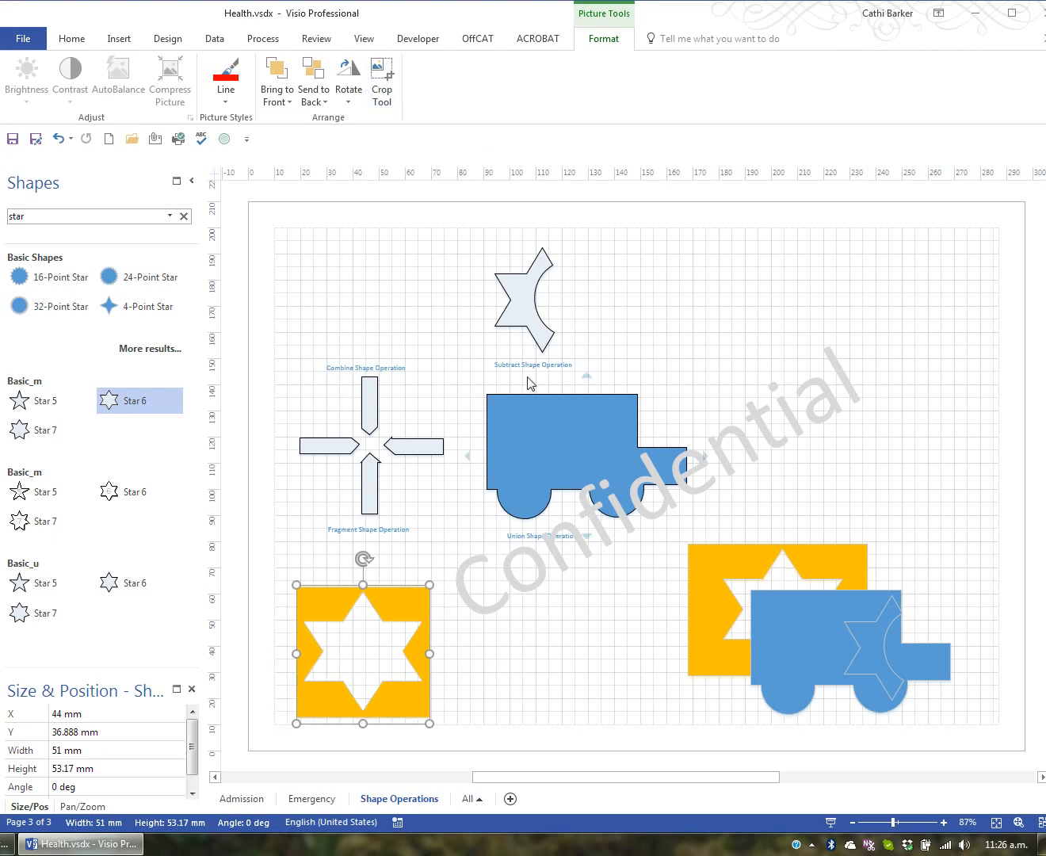
- Crop the bottom edge of the orange star picture to a height of about 50 mm
left_click(383, 84)
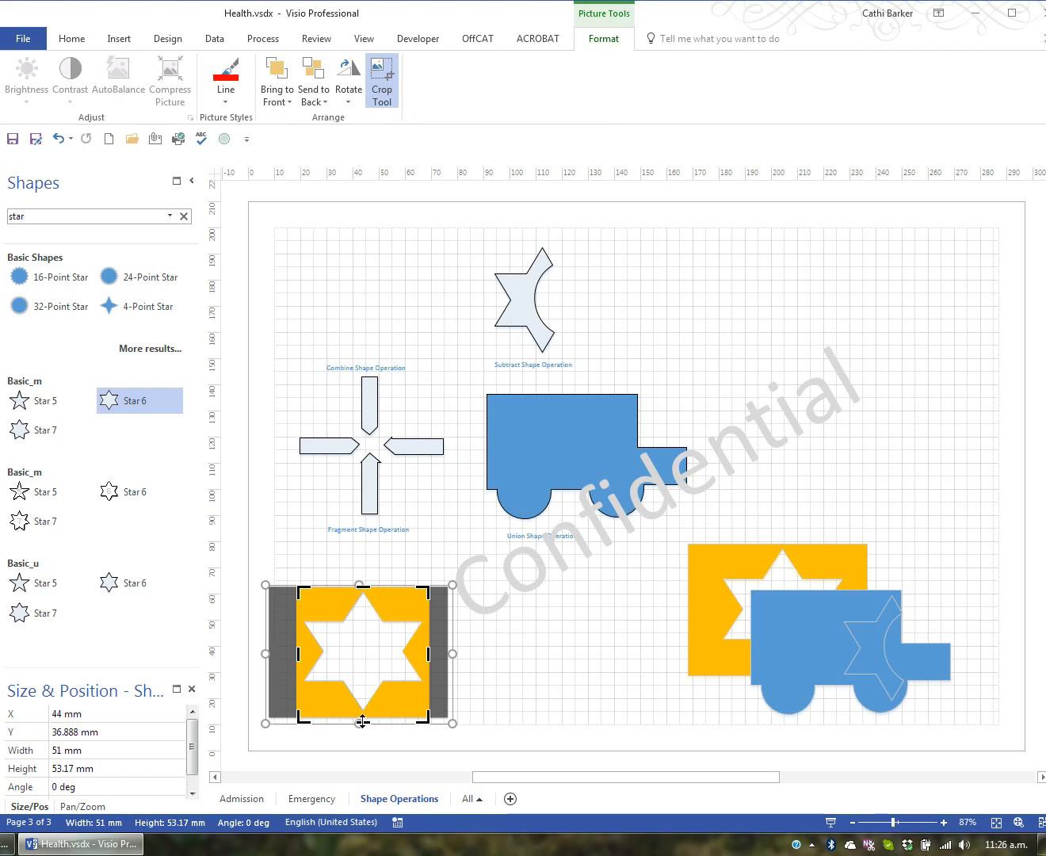
mouse_move(365, 714)
left_mouse_down()
mouse_move(366, 696)
mouse_move(366, 714)
left_mouse_up()
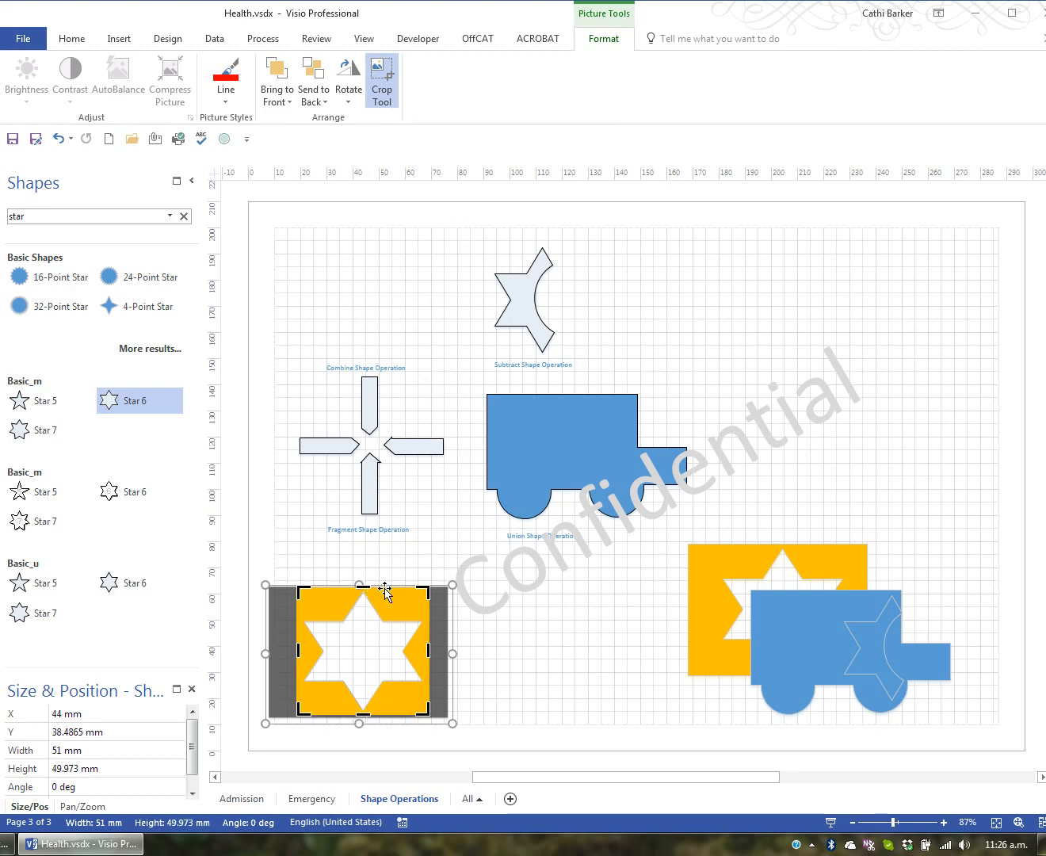
left_click(379, 76)
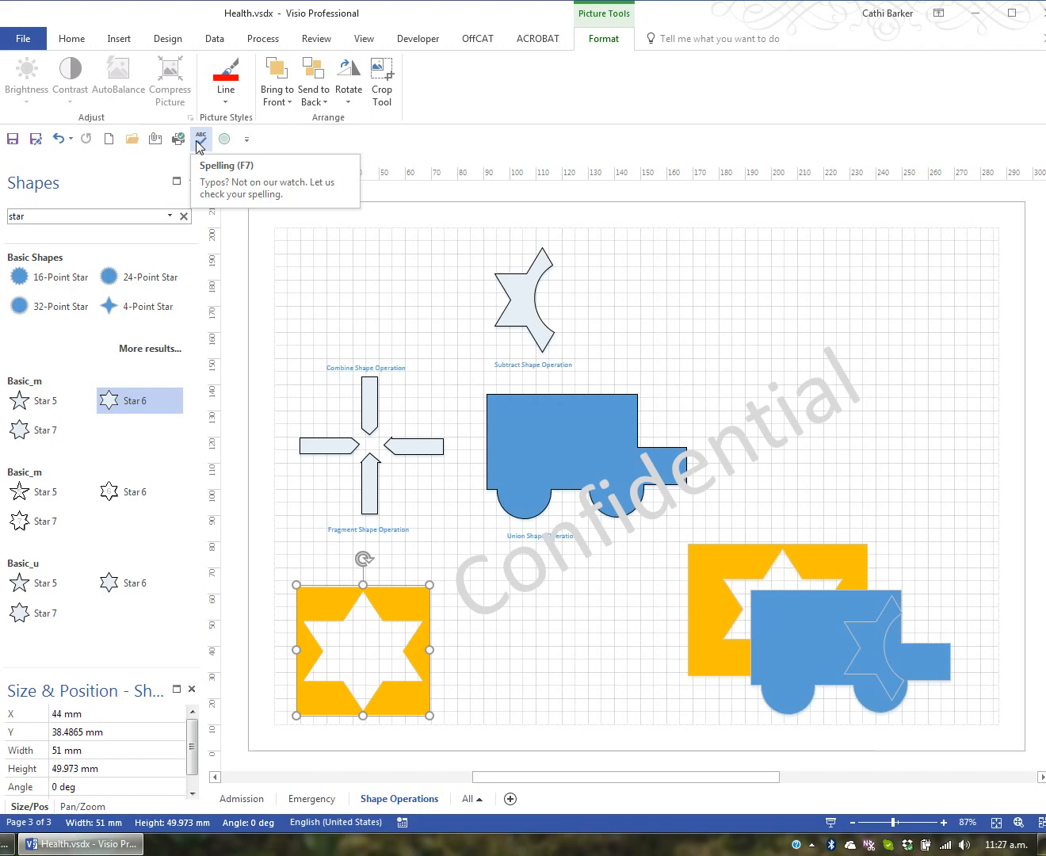
- Run a spelling check on the selection and continue it through the rest of the document
left_click(320, 43)
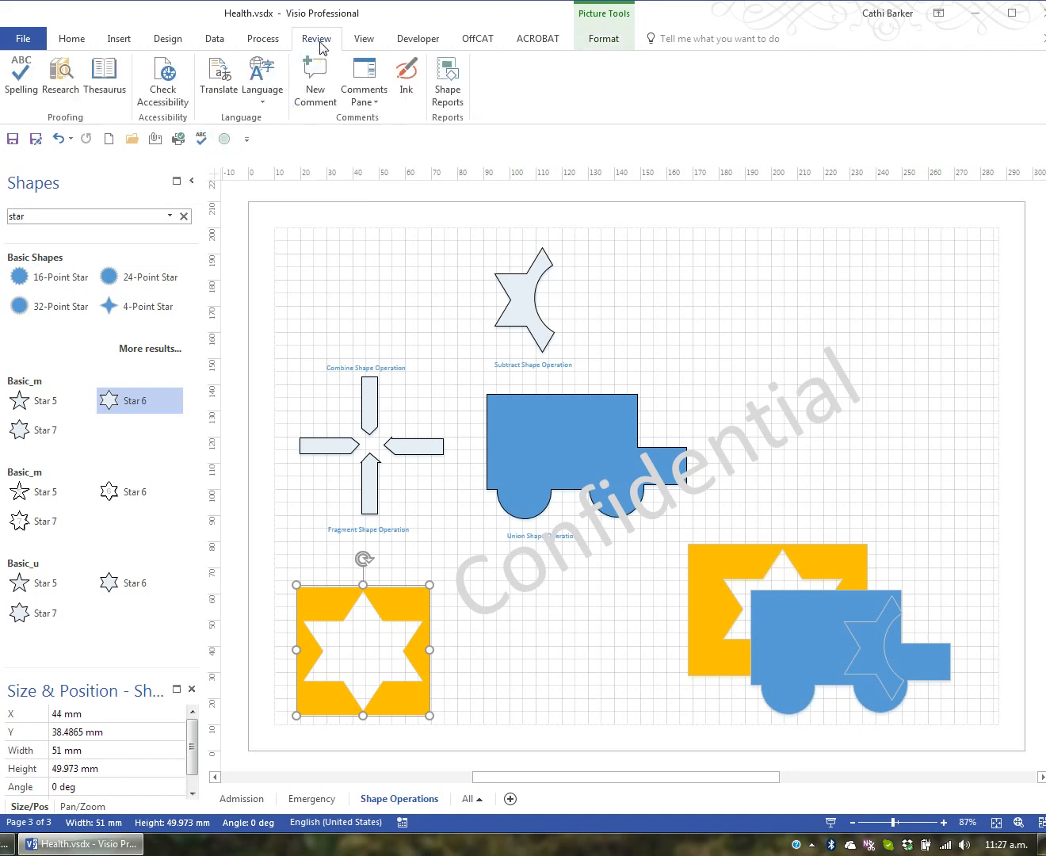
left_click(24, 91)
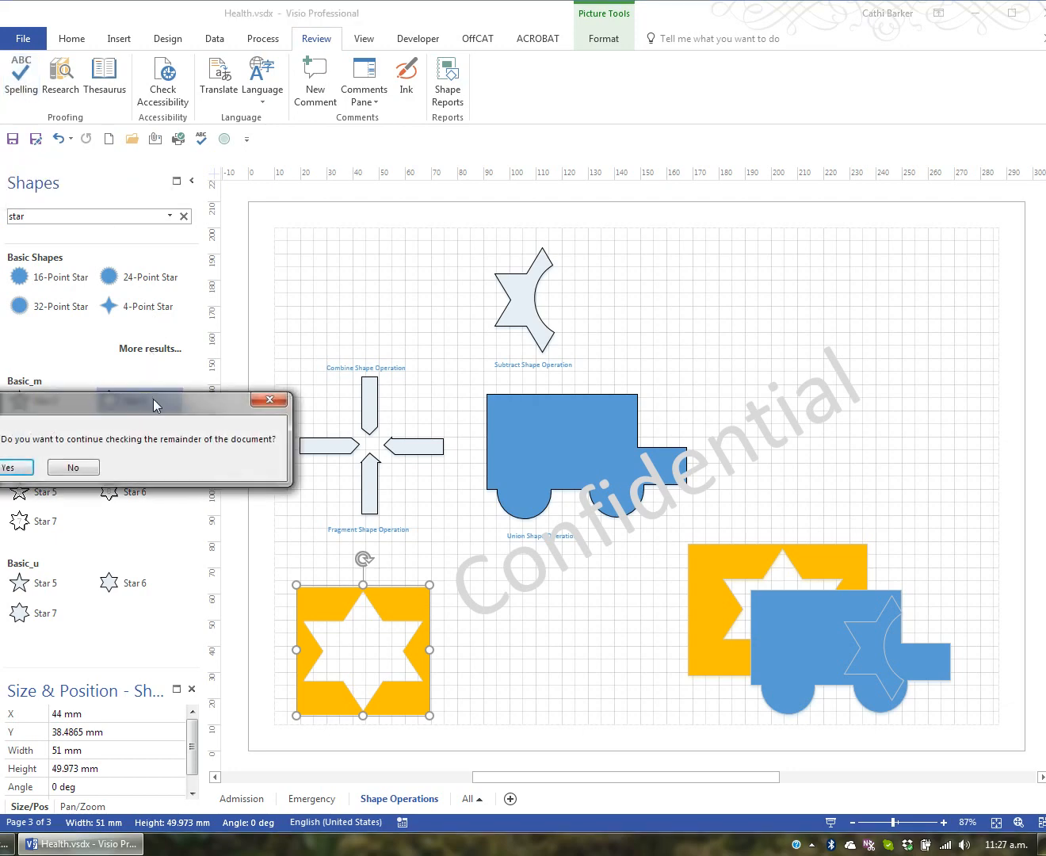
left_click_drag(158, 406, 441, 405)
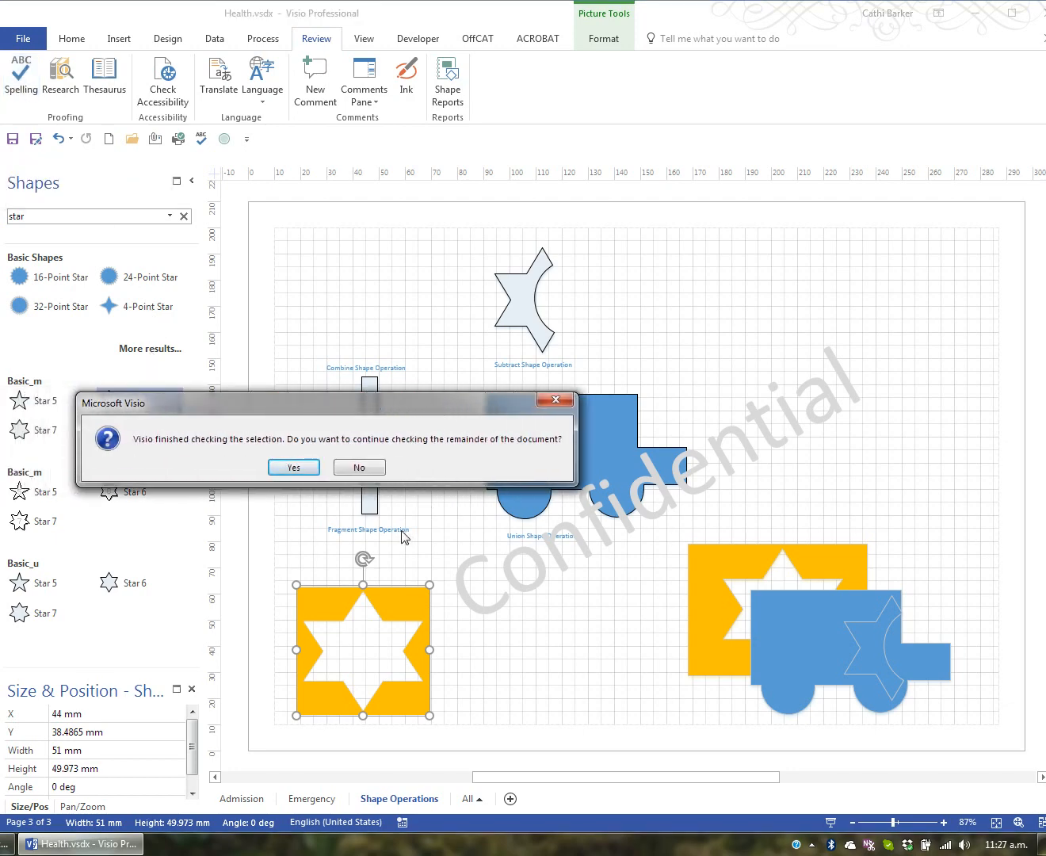
left_click(295, 468)
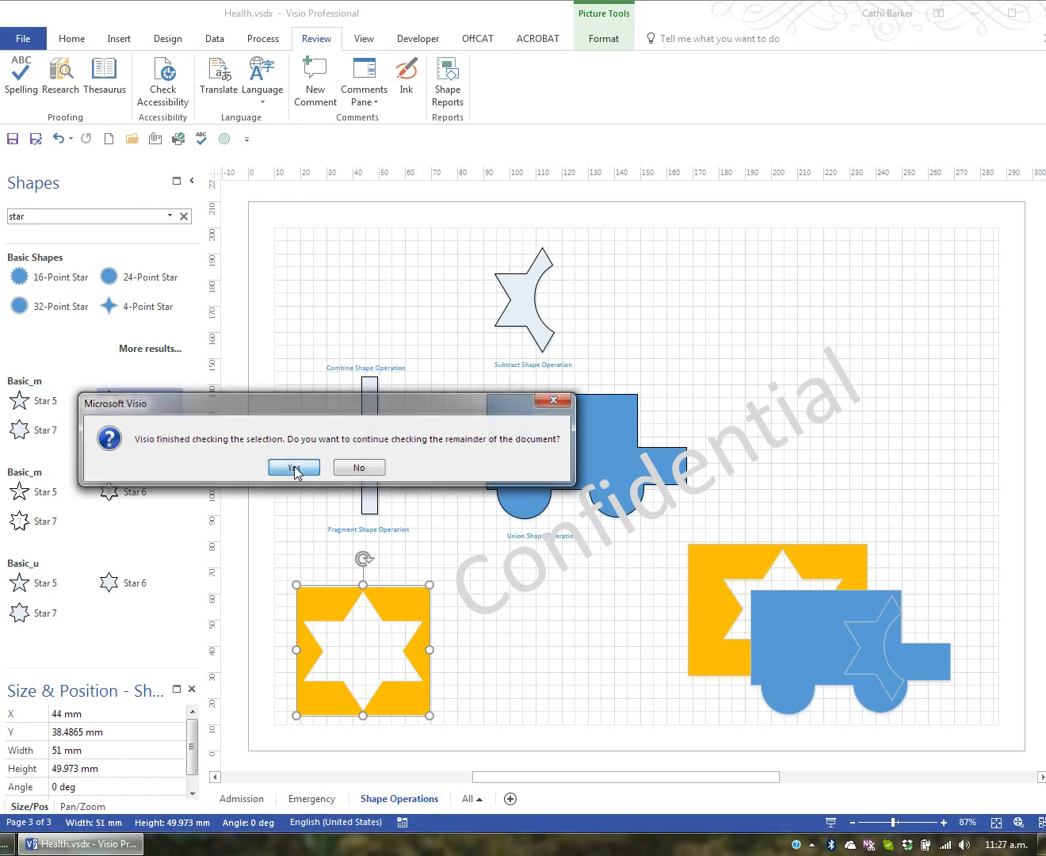
left_click_drag(83, 412, 316, 413)
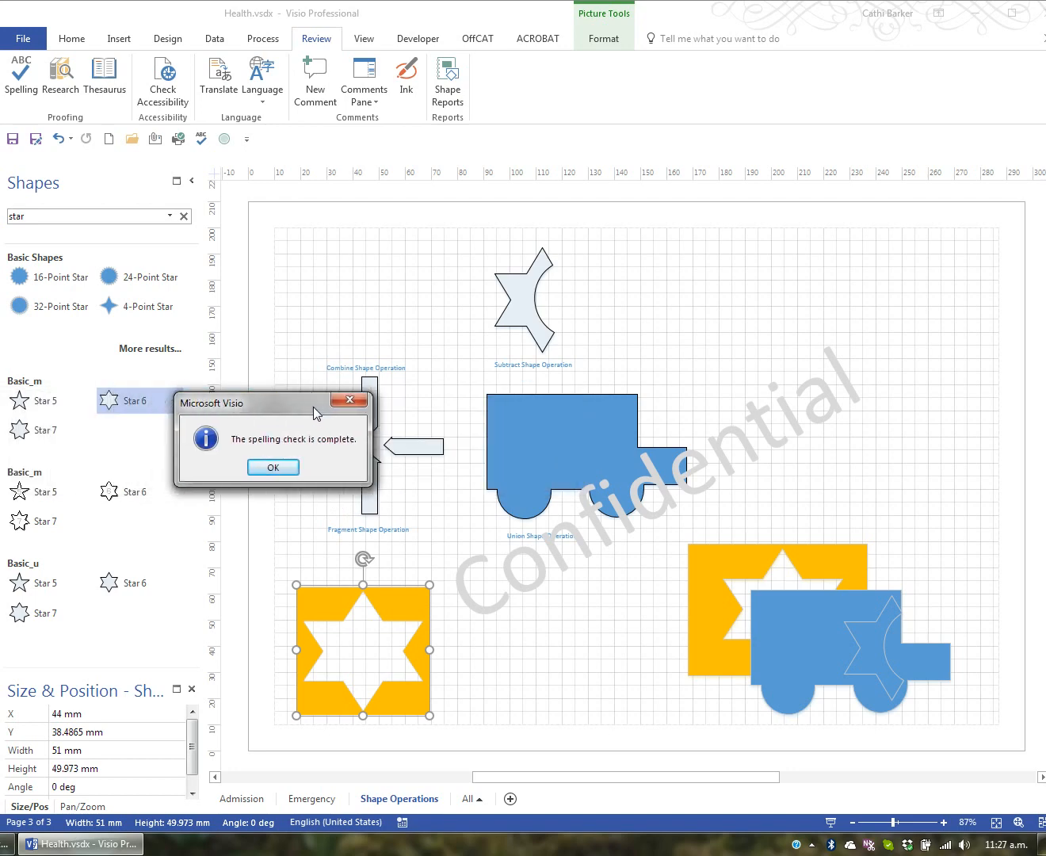
left_click(272, 467)
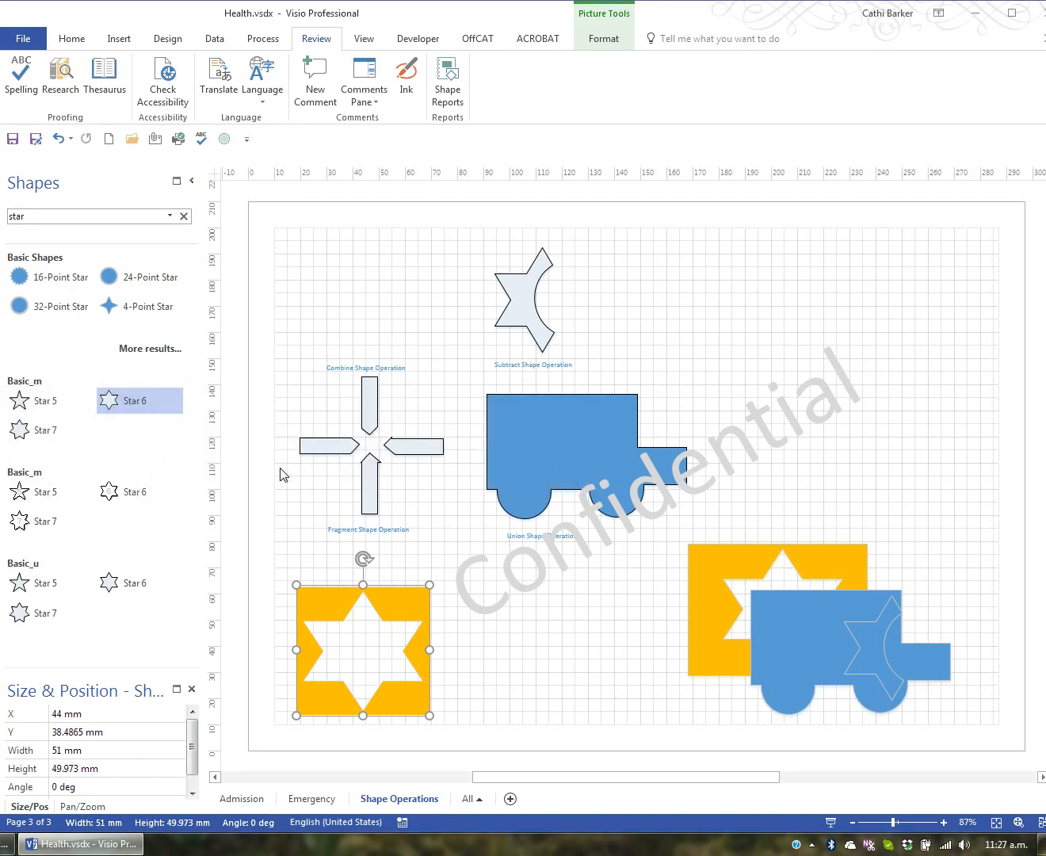